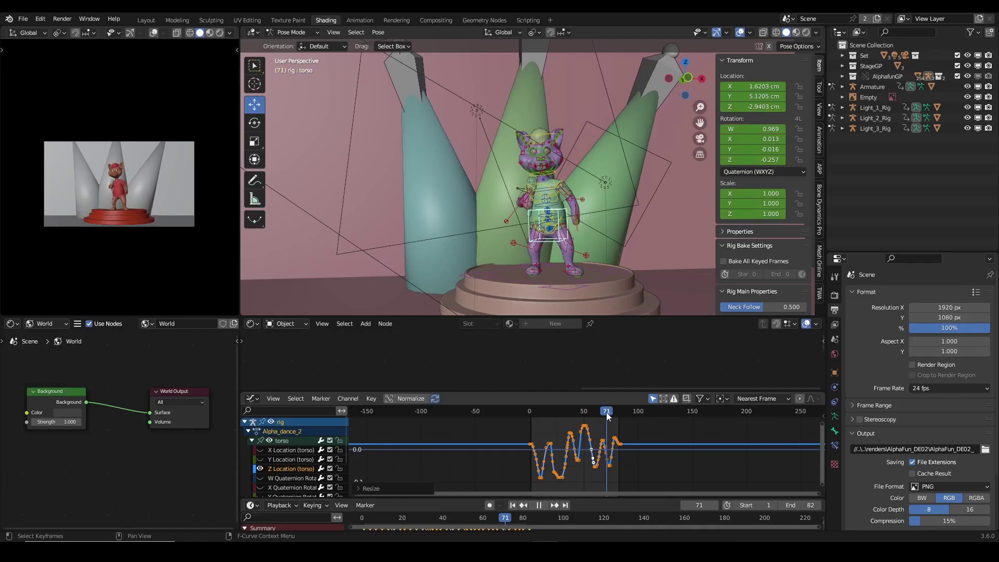
- Rewind the playhead and let the dance play up to frame 22
drag(607, 412, 536, 417)
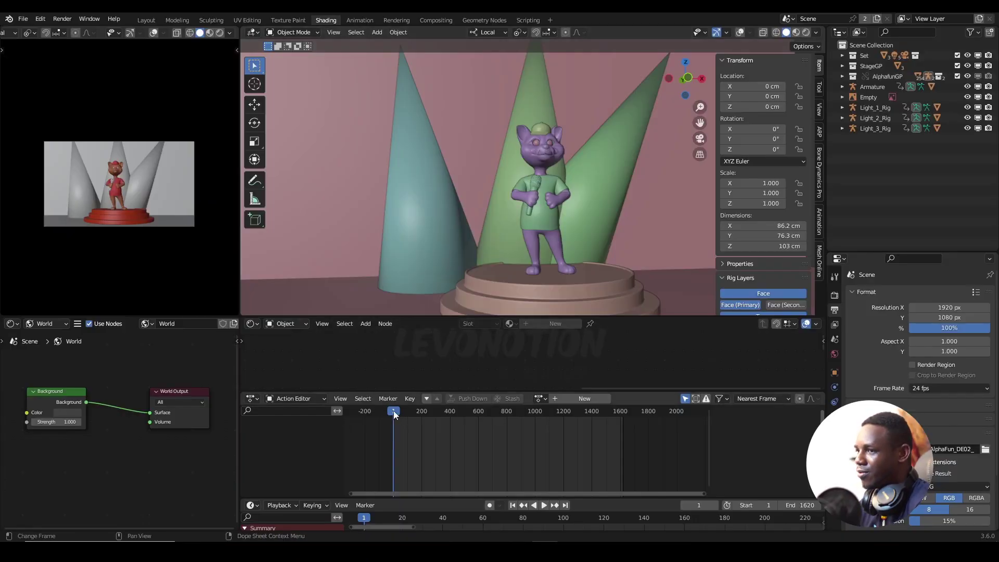
- Scrub the playhead forward to about frame 276, showing the microphone dance pose
drag(393, 410, 432, 414)
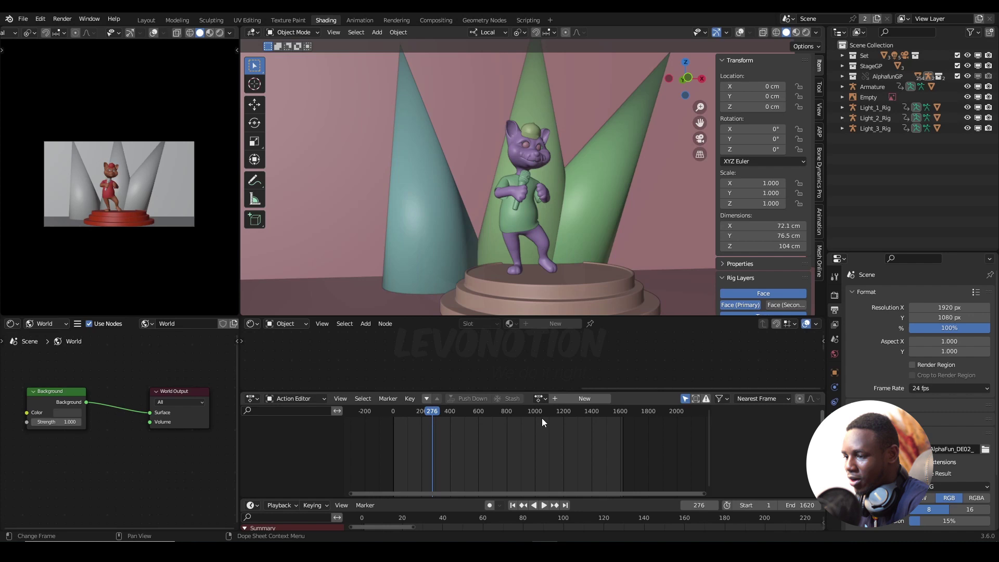
- Load the Alpha_dance_2 action and play it briefly, stopping at frame 67
click(258, 398)
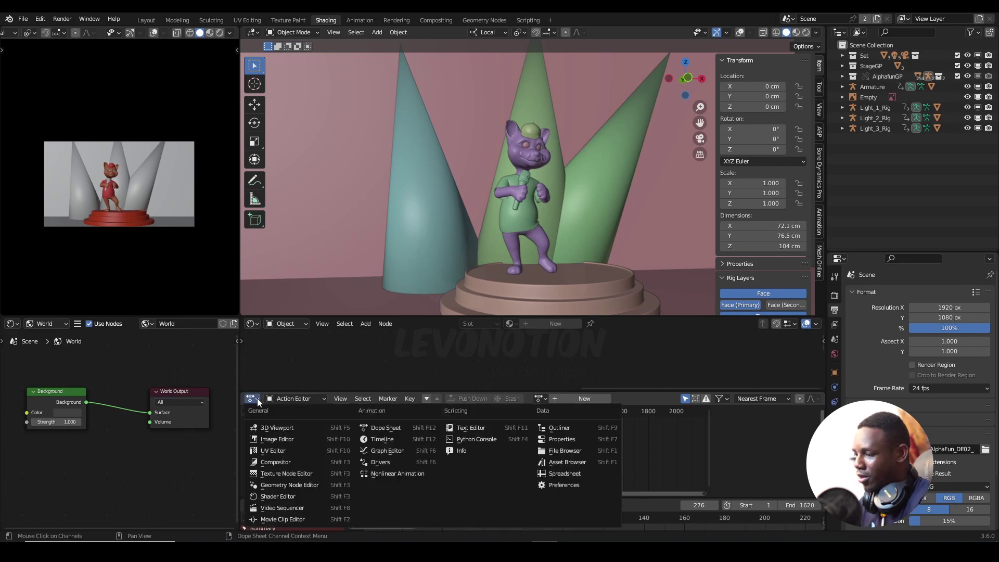
click(257, 398)
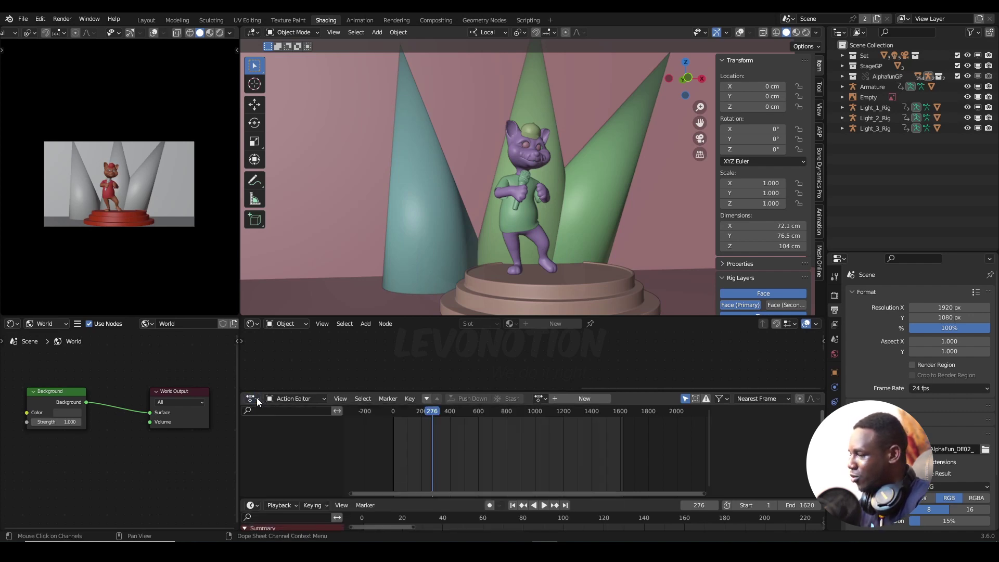
click(543, 398)
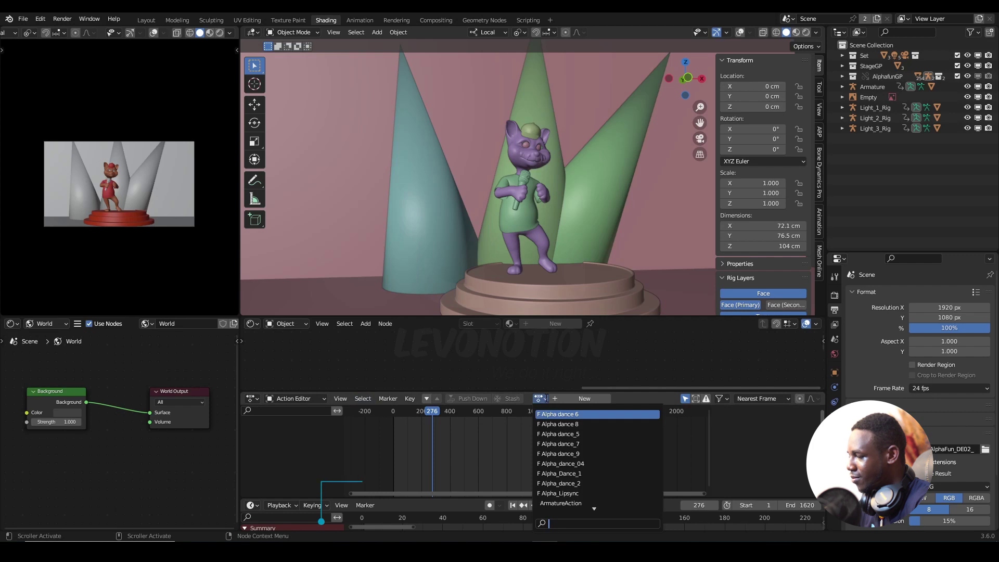
click(560, 483)
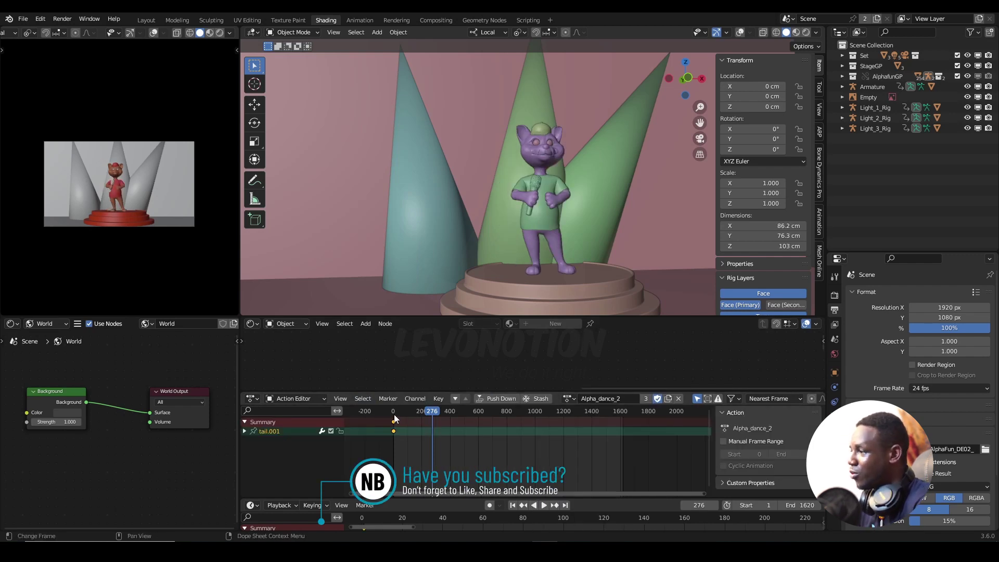
key(space)
mouse_move(394, 416)
mouse_down()
mouse_move(435, 414)
mouse_move(390, 409)
mouse_up()
key(space)
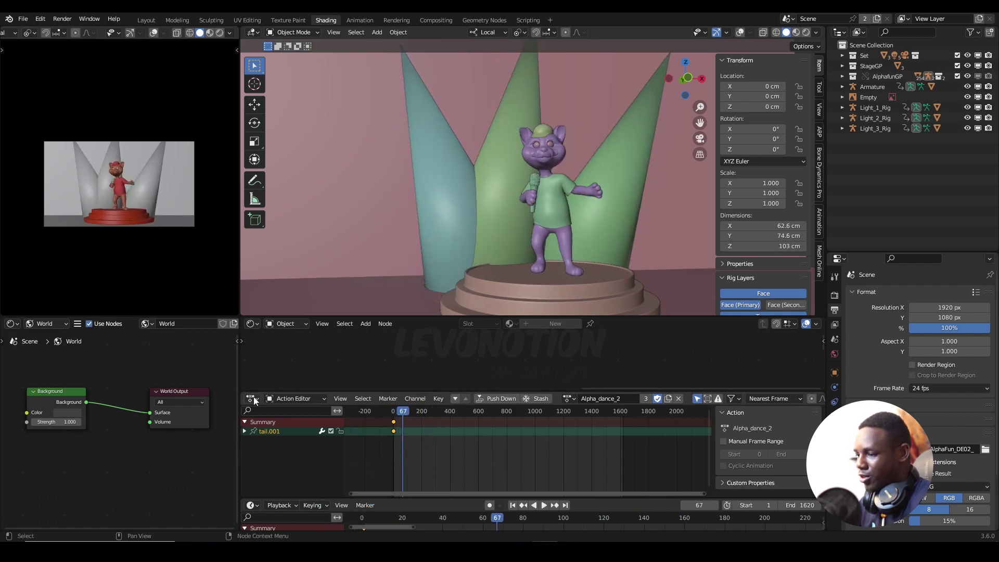
- Show tail.001's location and rotation curves in the Graph Editor and frame them all
click(254, 396)
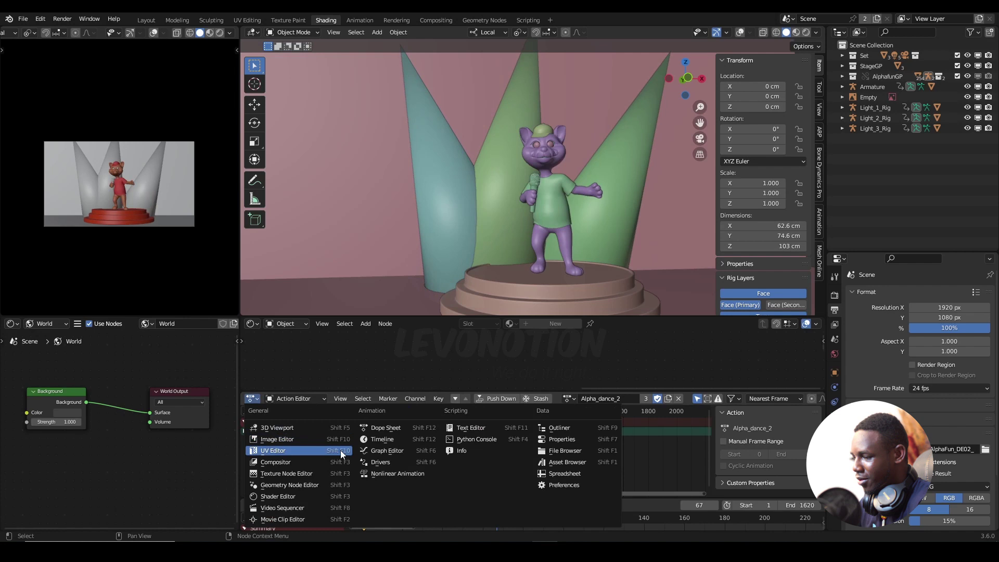
click(385, 452)
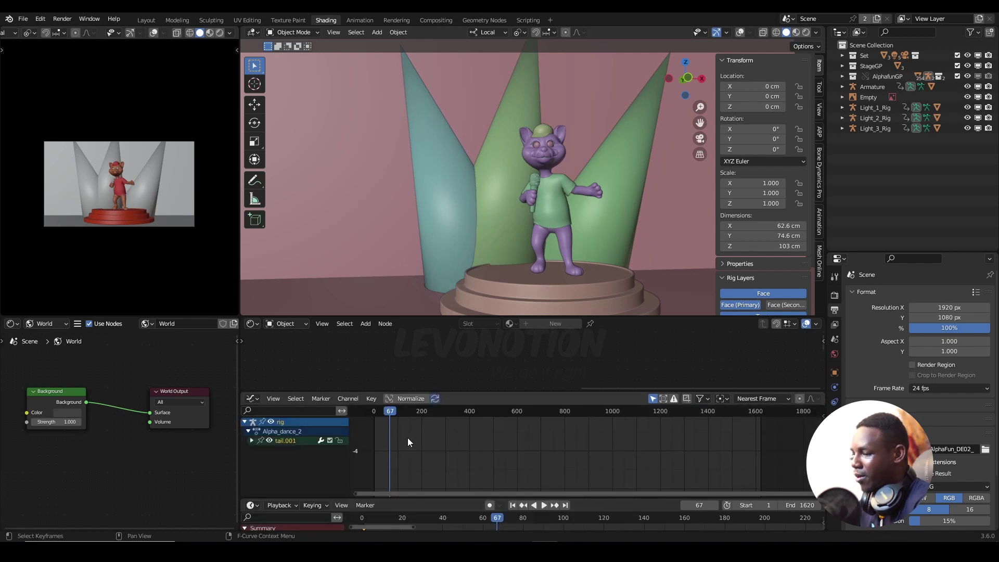
drag(388, 410, 383, 411)
click(251, 441)
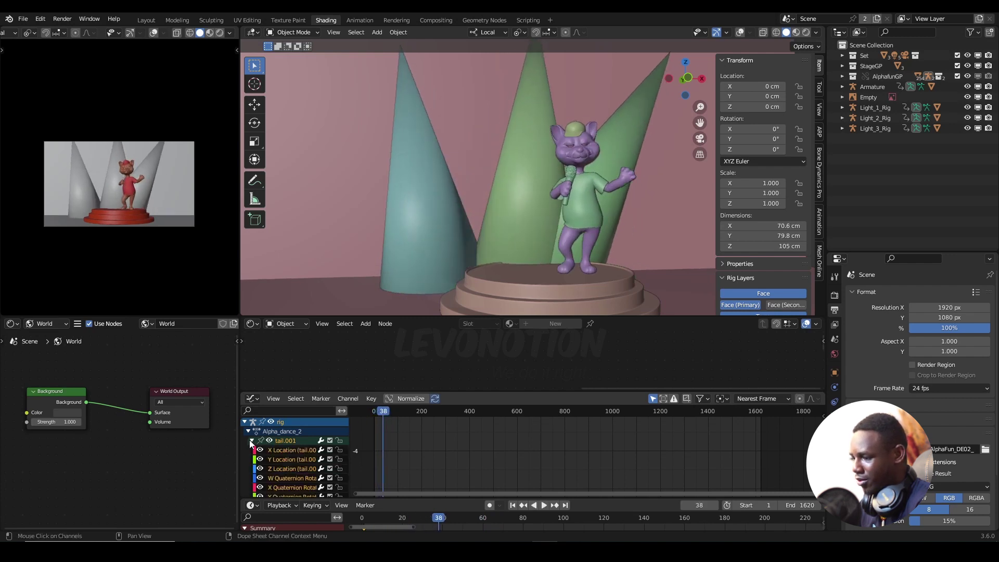
scroll(461, 432, down, 10)
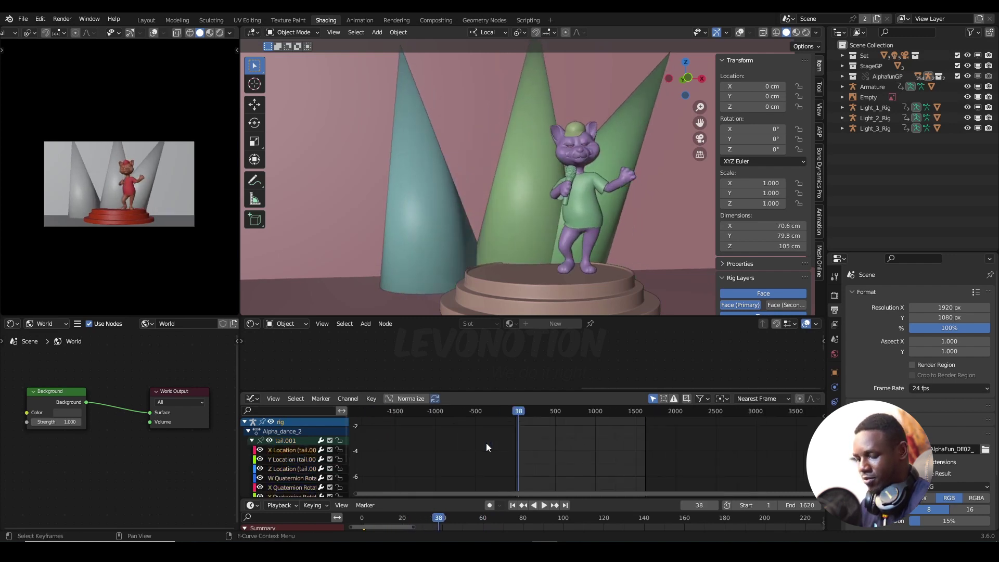
key(Home)
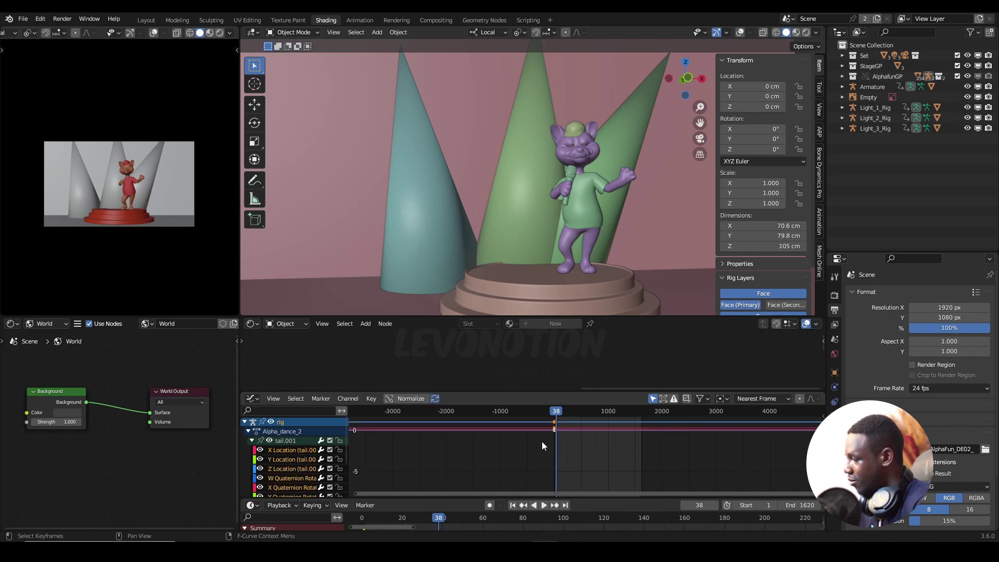
scroll(700, 467, down, 3)
middle_drag(698, 459, 545, 463)
scroll(581, 448, down, 15)
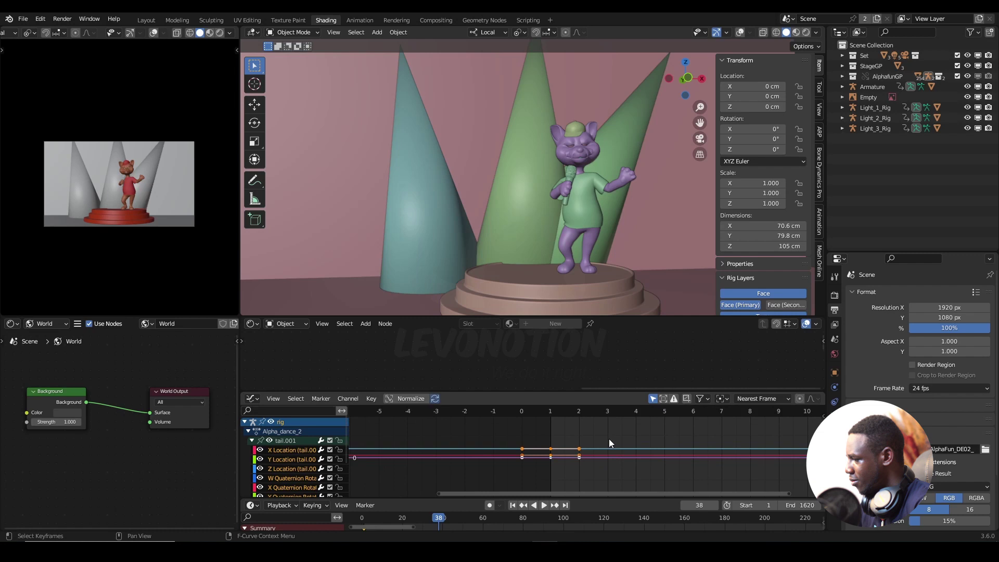
scroll(644, 436, down, 2)
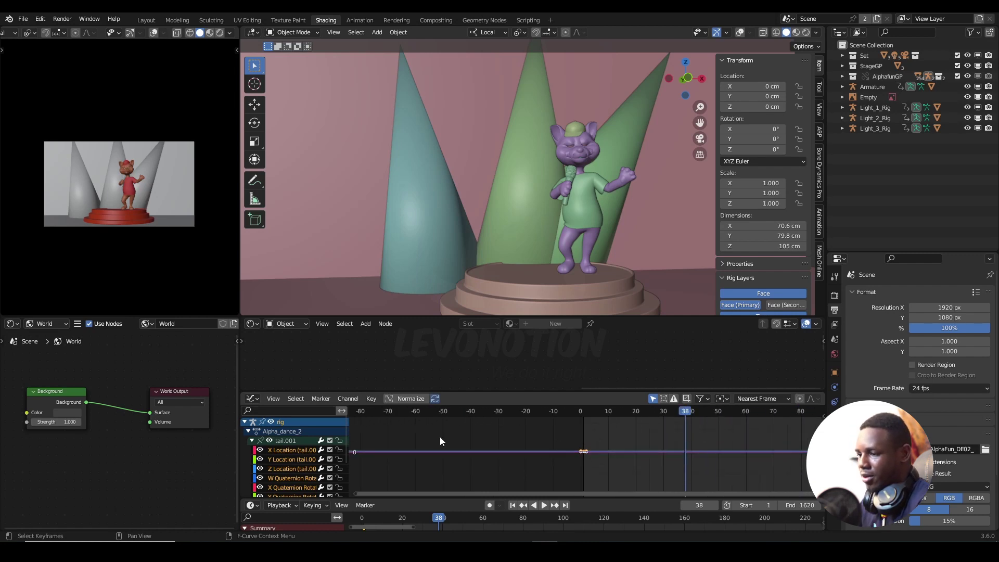
- Return to the Action Editor, enable rig overlays, enter Pose Mode and select the torso bone
click(254, 399)
click(375, 429)
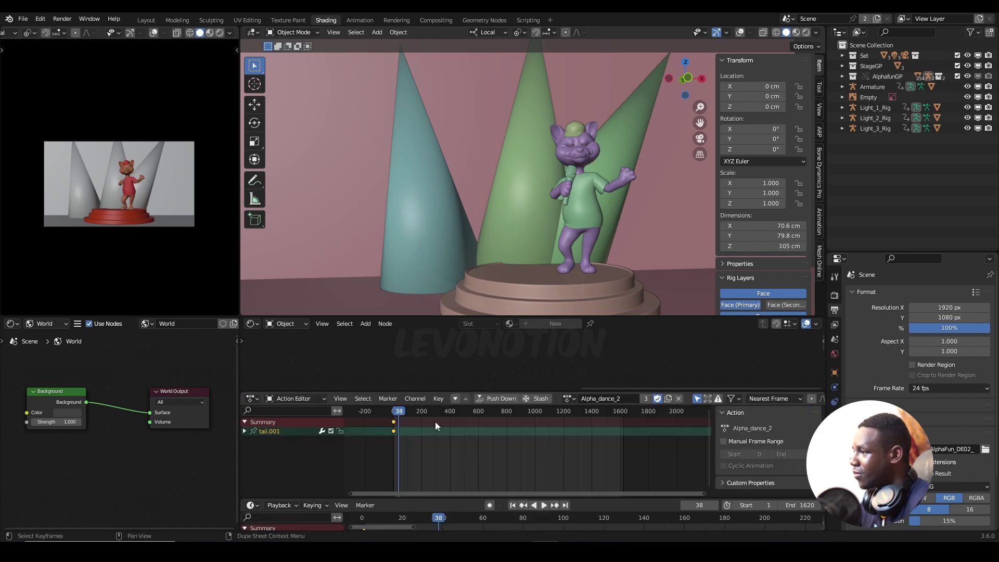
scroll(435, 422, up, 3)
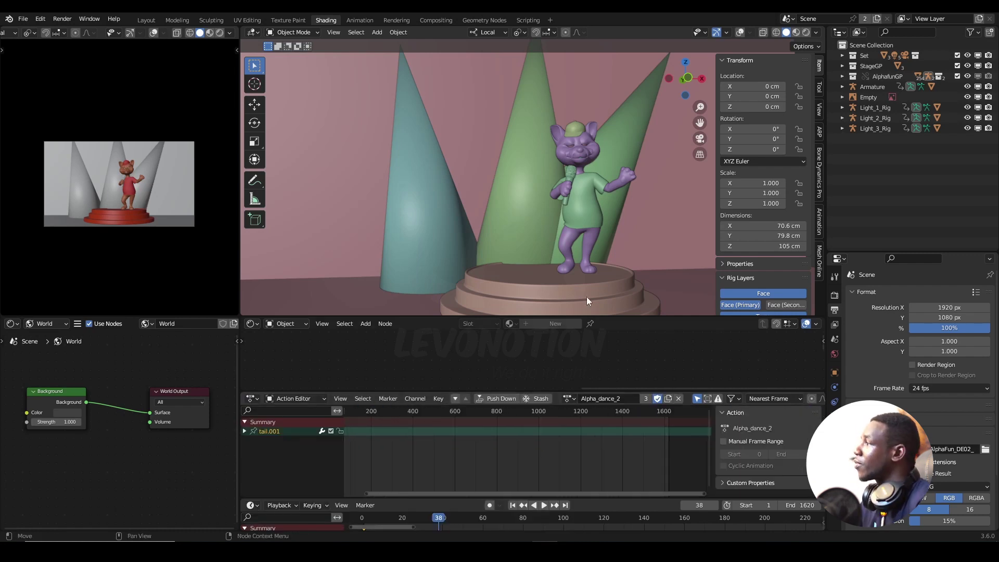
click(740, 32)
click(302, 33)
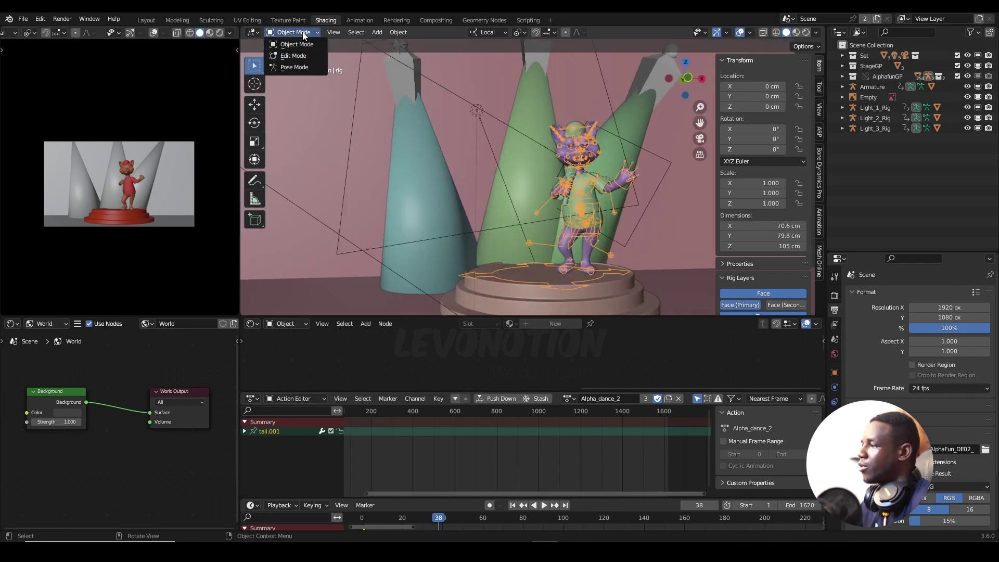
click(294, 67)
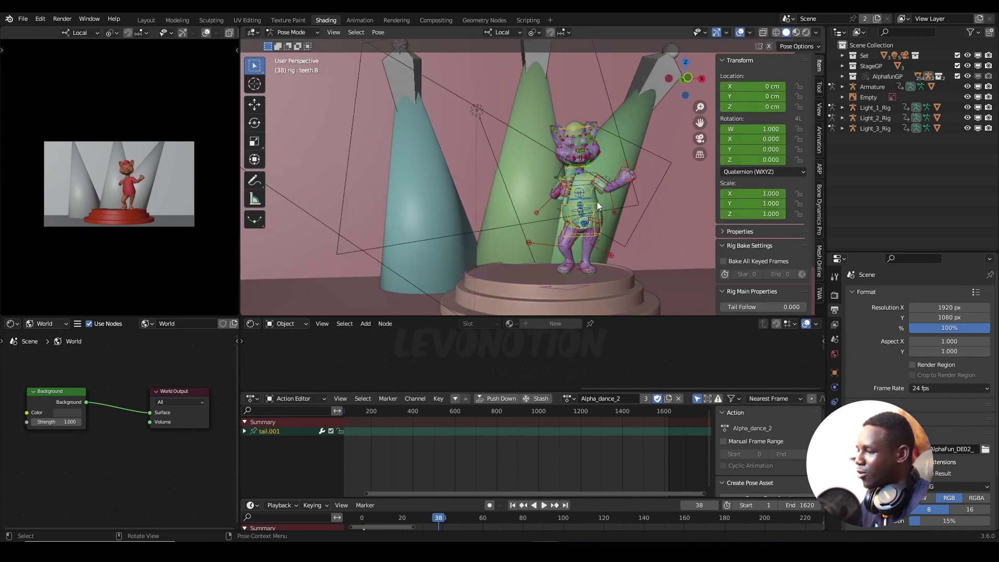
click(580, 196)
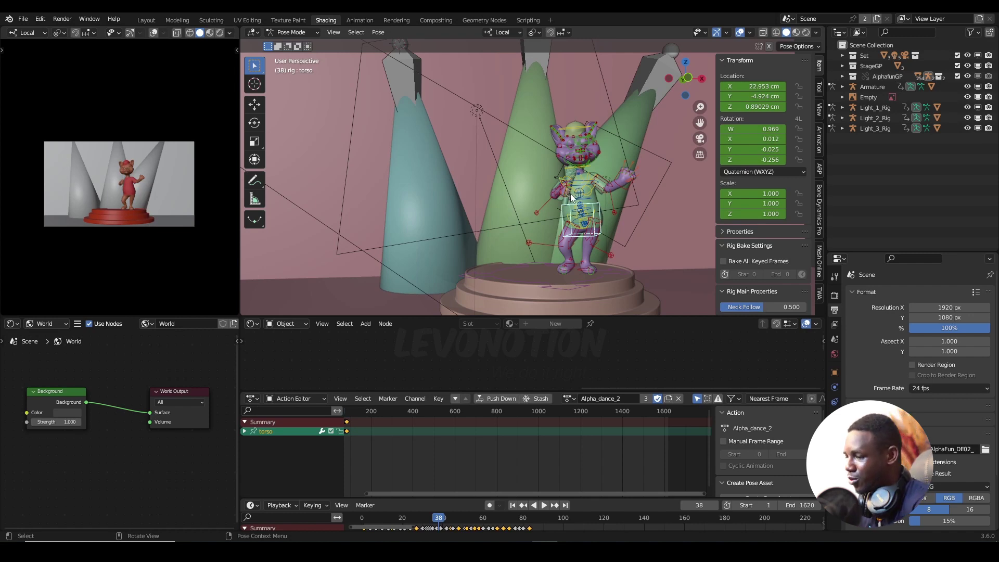
- Bring the torso keys near frames 0–100 into view and set the end frame to 82
scroll(420, 446, up, 3)
middle_drag(419, 445, 485, 439)
scroll(485, 437, up, 10)
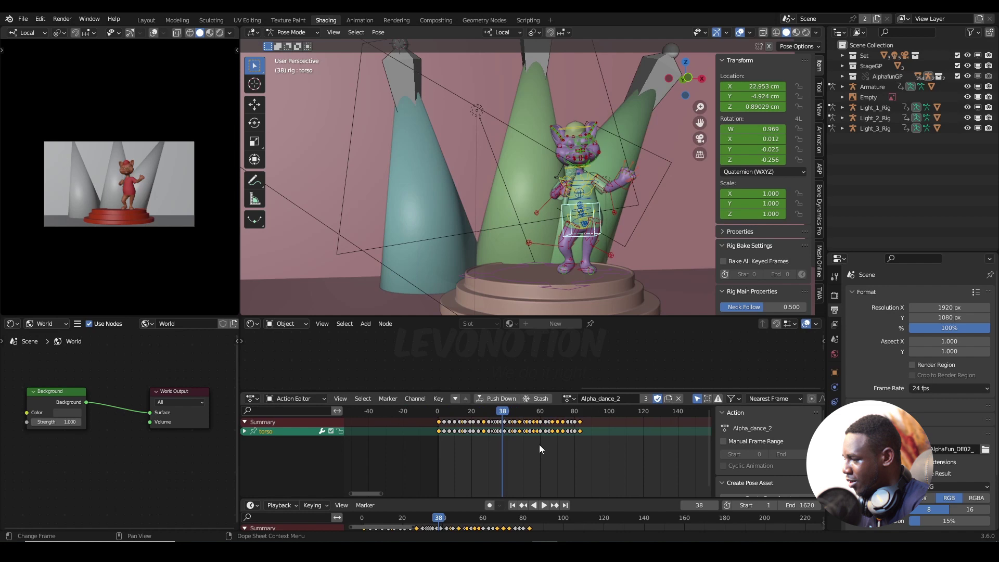
middle_drag(571, 438, 640, 437)
scroll(542, 444, up, 2)
click(562, 411)
key(space)
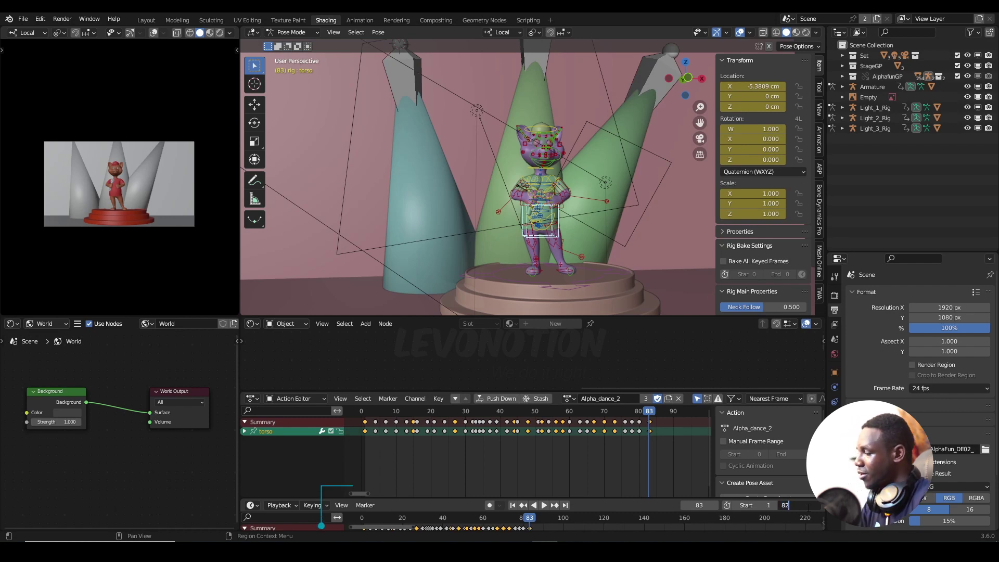
key(Return)
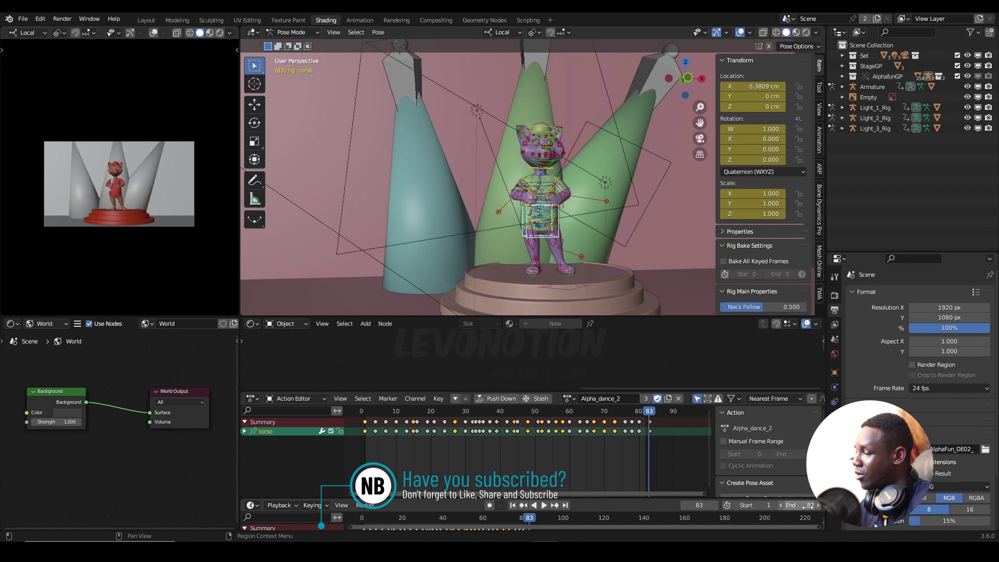
- Play and stop the dance, then scrub back to an earlier frame
key(space)
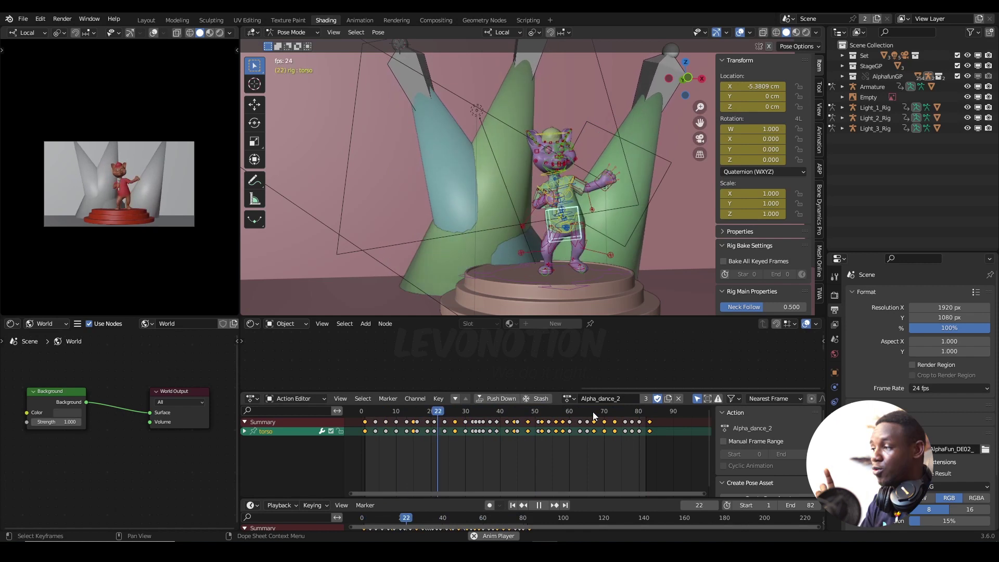
key(space)
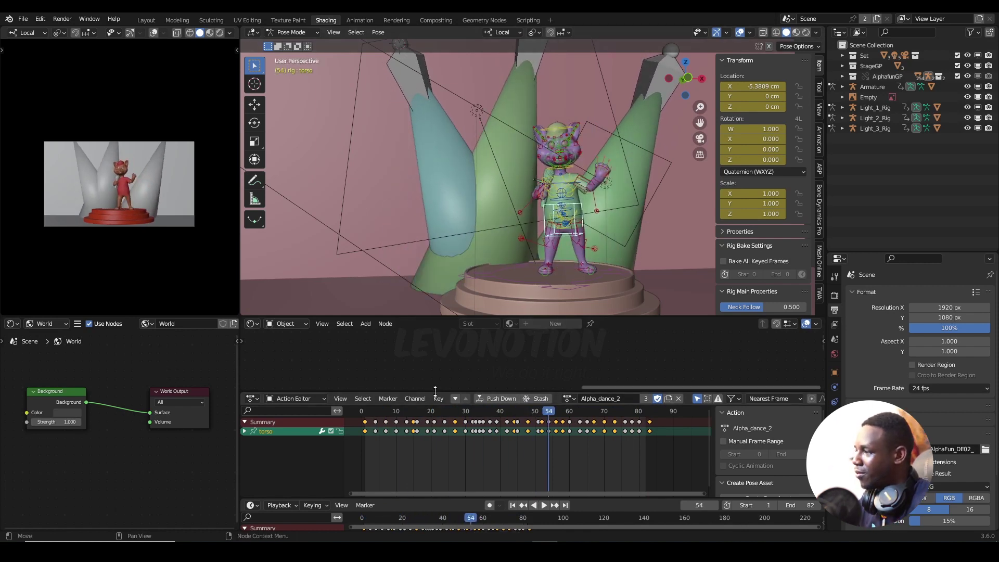
drag(397, 413, 430, 415)
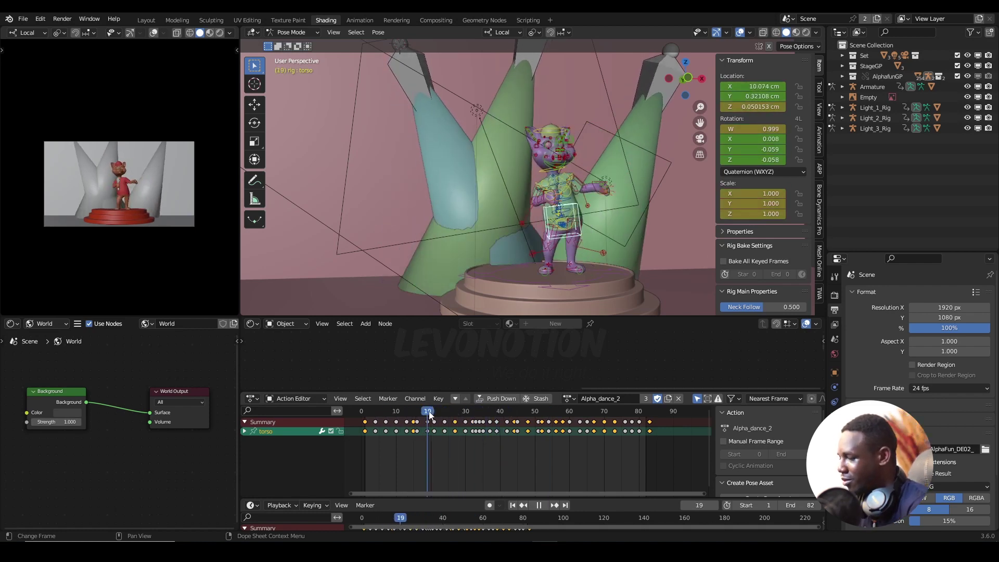
- Go to frame 1, view the torso in the Graph Editor with all curves revealed, and pick Move
click(514, 505)
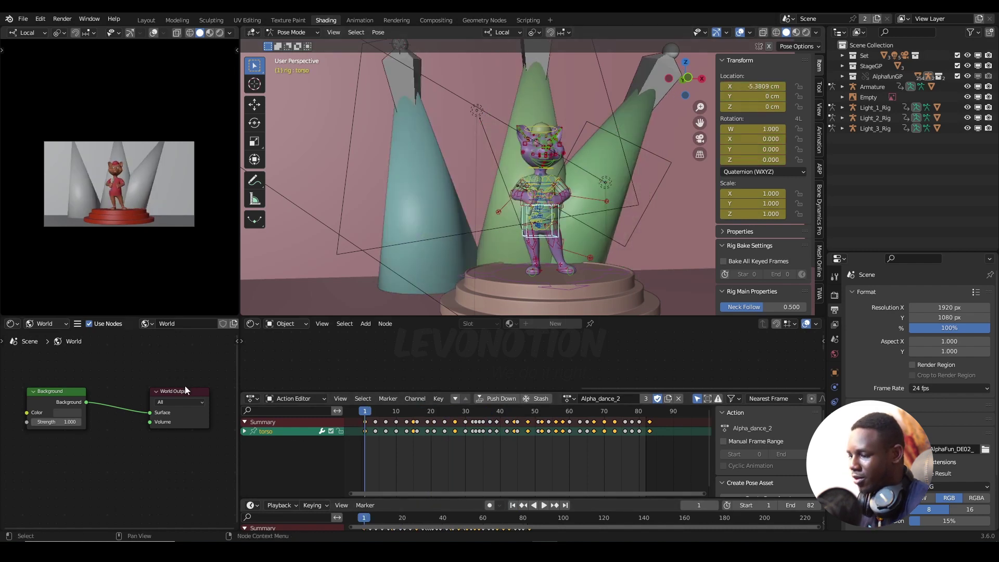
click(257, 399)
click(392, 451)
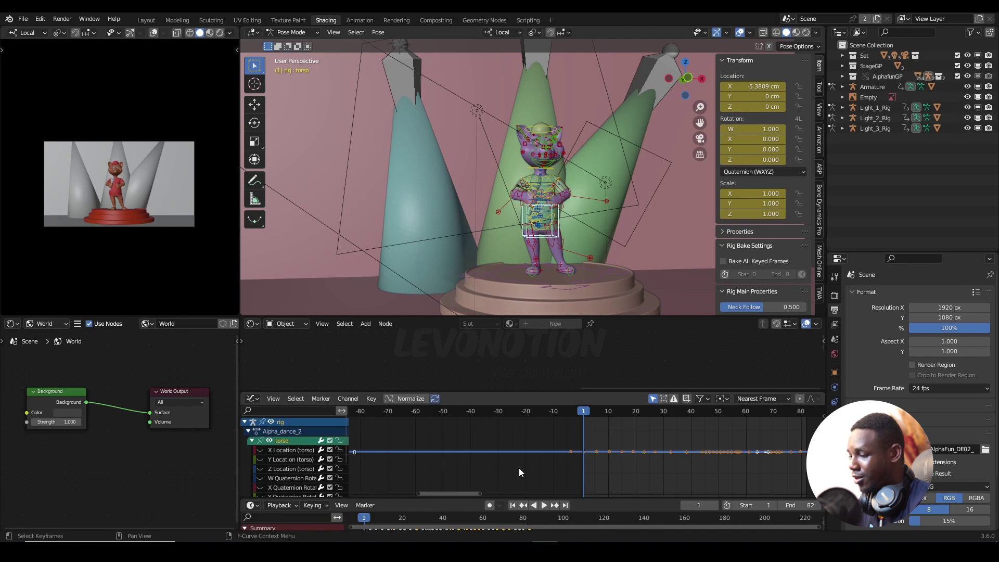
key(alt+h)
scroll(595, 449, down, 2)
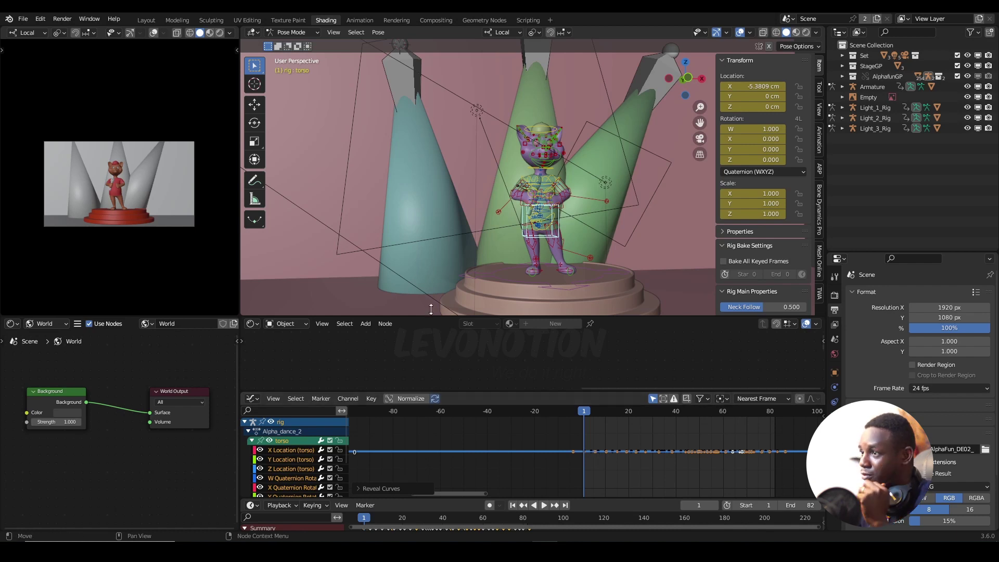
click(254, 104)
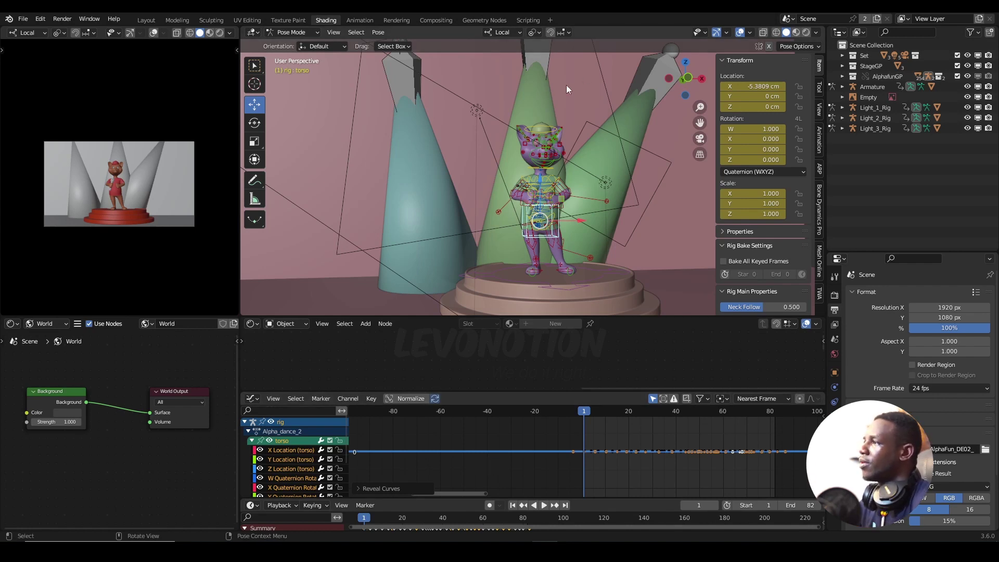
- Set Global transform orientation and hide every curve except Z Location (torso)
click(518, 34)
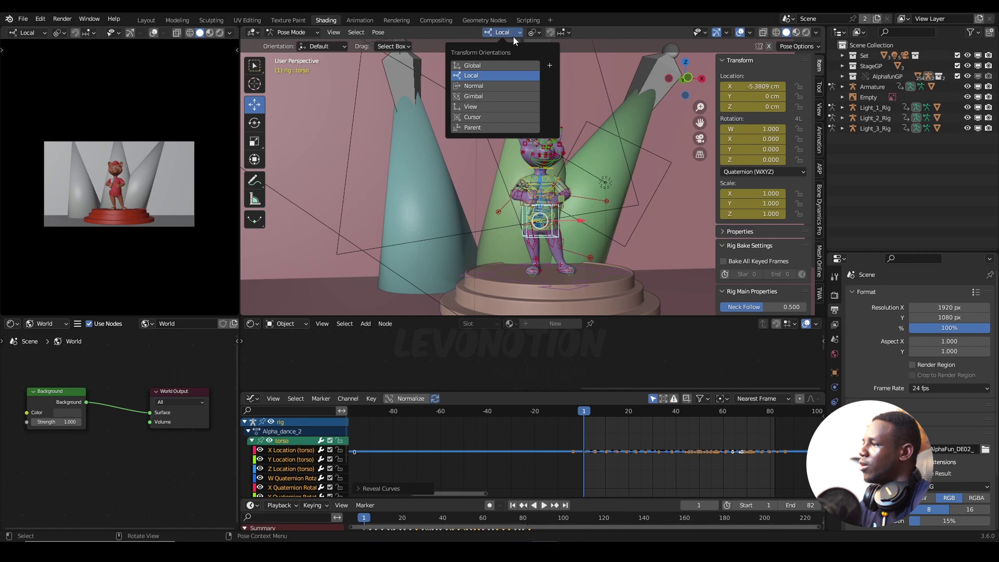
click(485, 69)
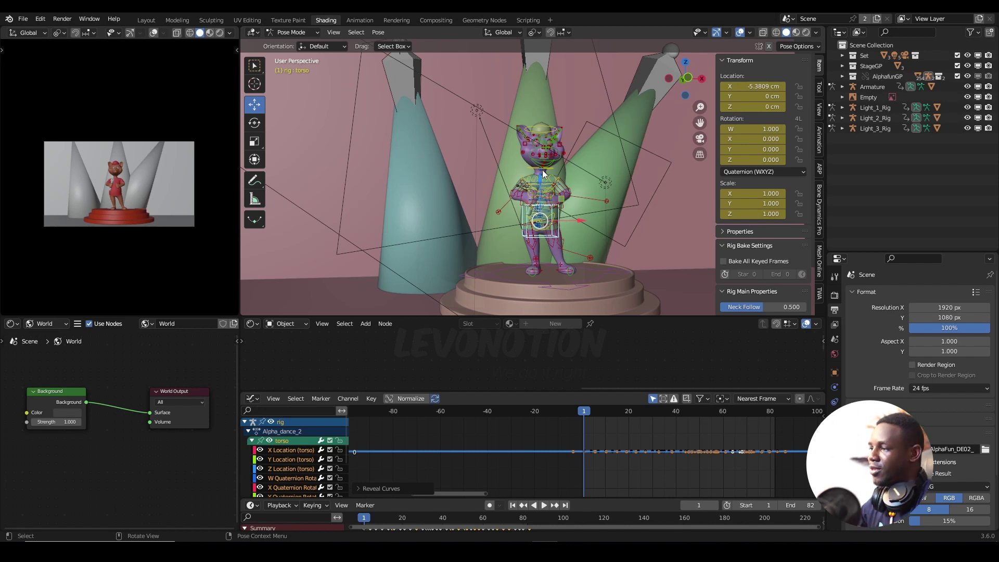
click(295, 475)
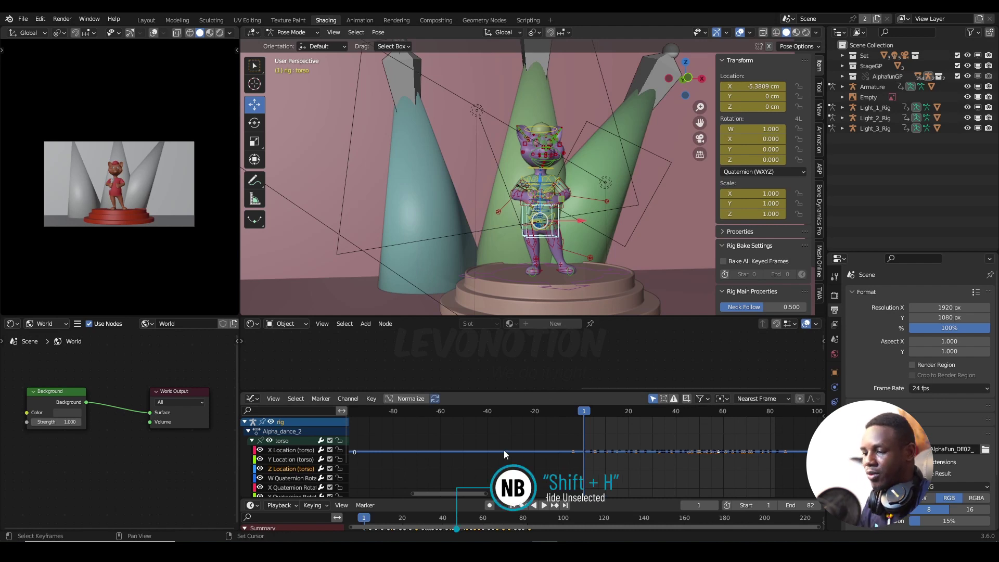
key(shift+h)
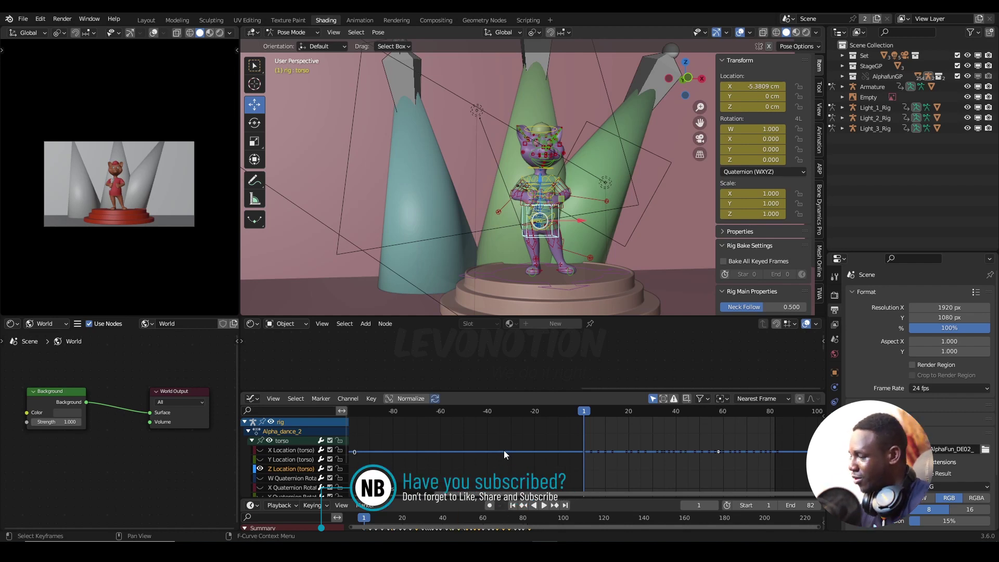
- Select all Z Location keyframes and frame the wave spanning frames 0 to about 80
middle_drag(655, 447, 578, 446)
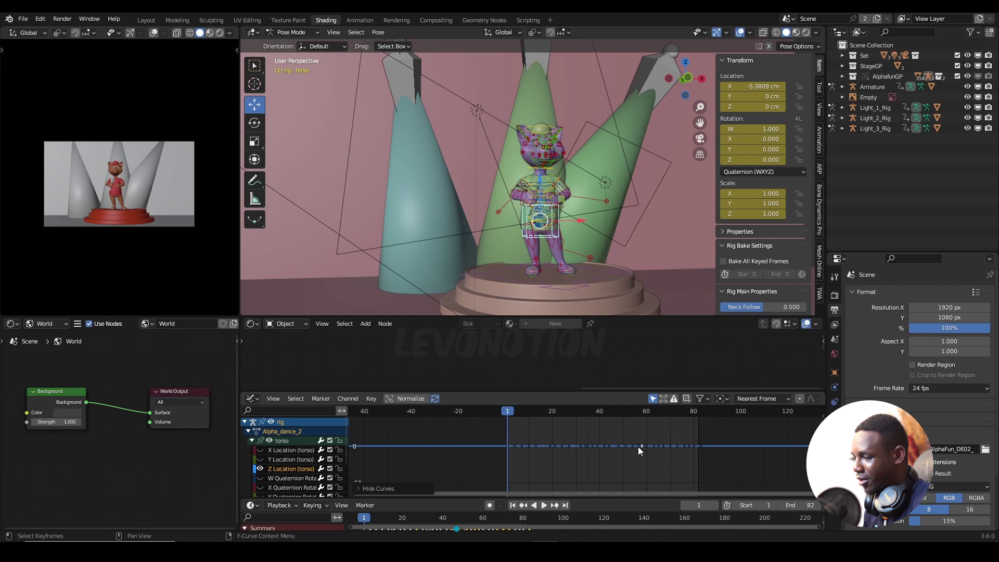
key(a)
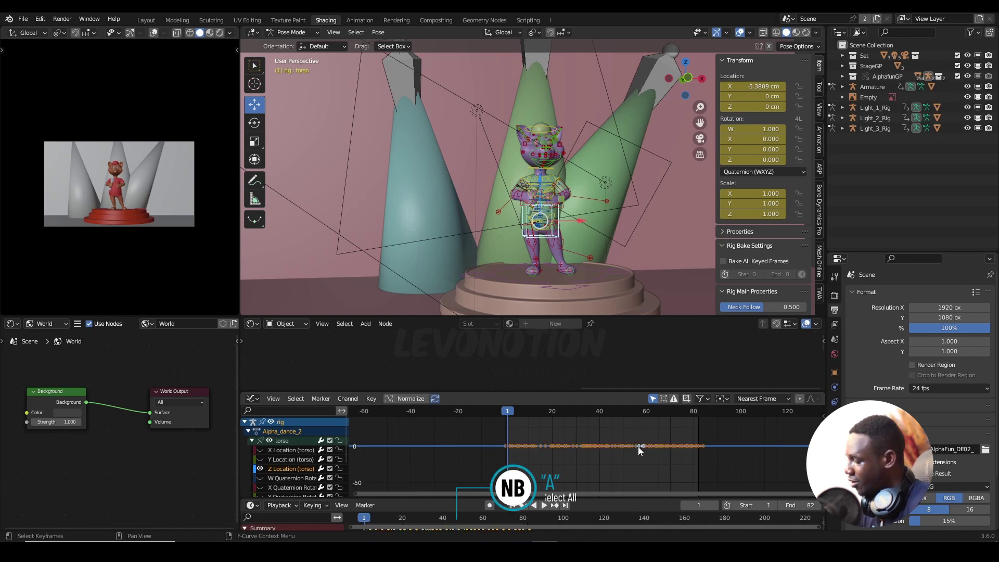
key(KP_Decimal)
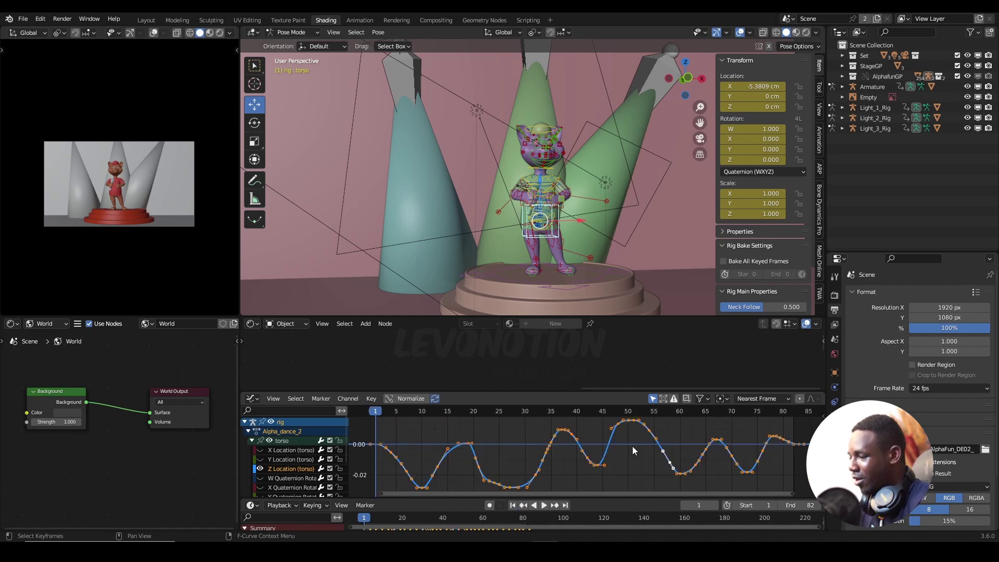
middle_drag(632, 446, 567, 447)
scroll(598, 445, down, 5)
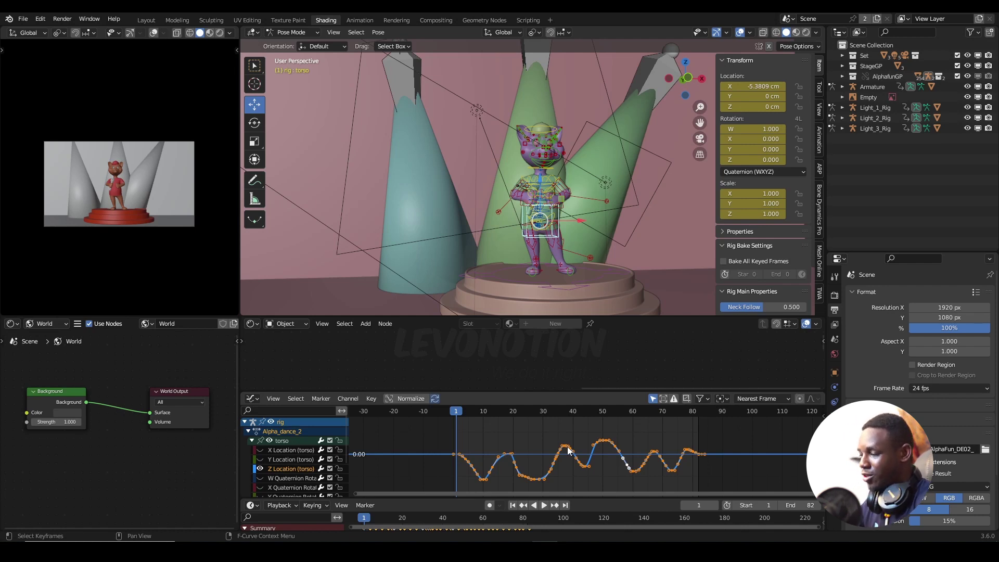
key(g)
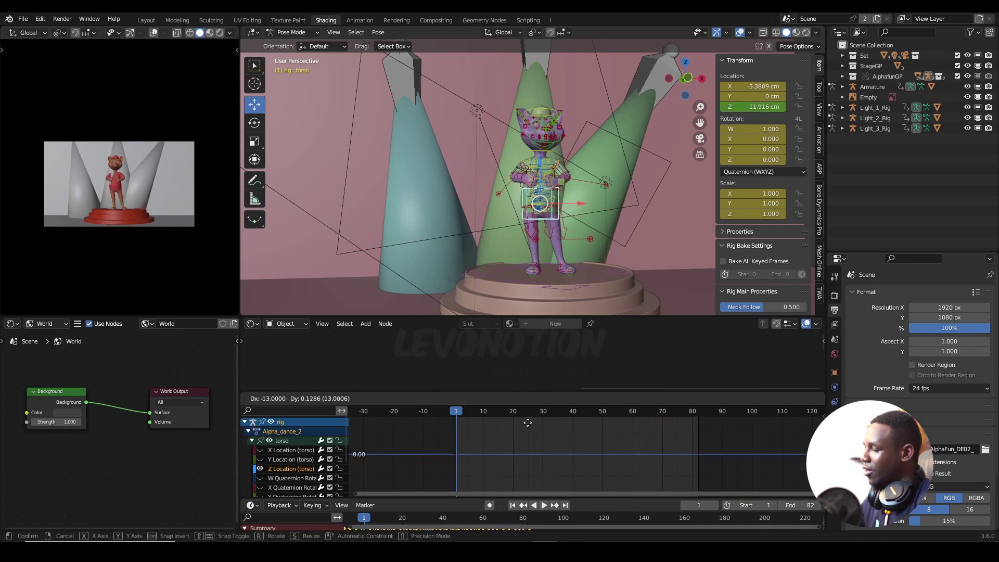
key(Escape)
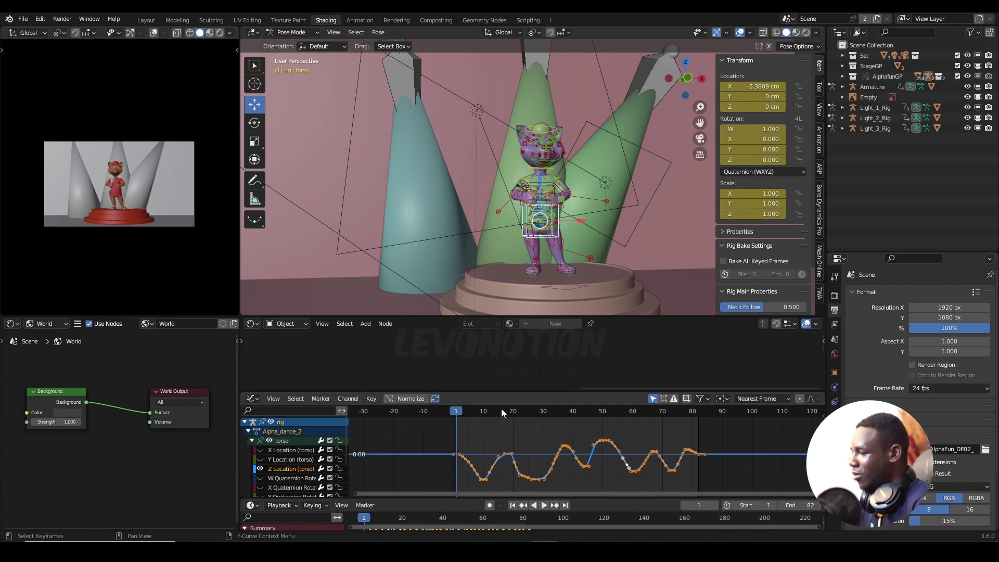
- Scrub the dance, stop at frame 17, and zoom out to see the whole curve
middle_drag(506, 437, 498, 430)
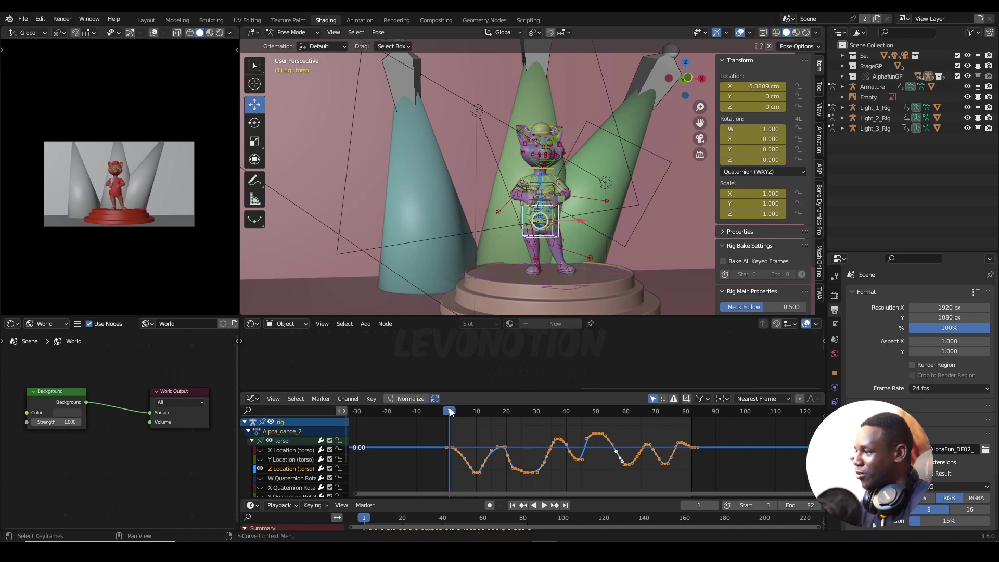
drag(451, 412, 479, 432)
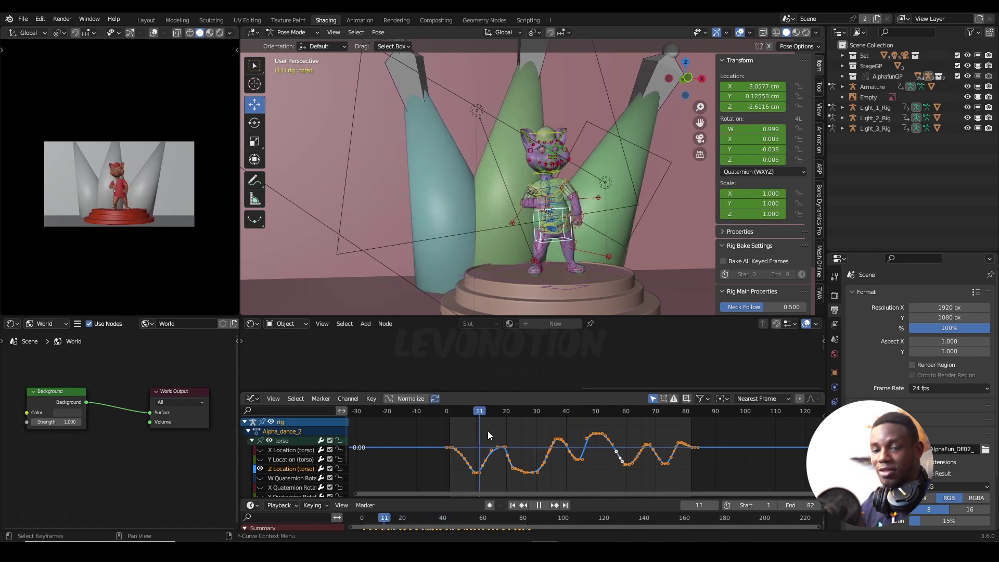
key(space)
middle_drag(498, 430, 528, 450)
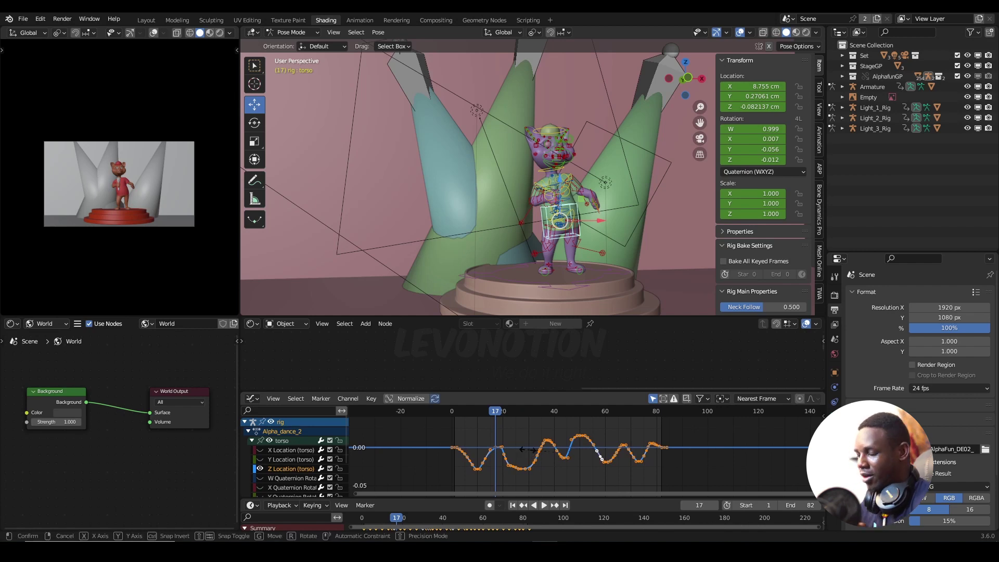
- Scale the Z Location keys vertically about 3.68 times and replay the loop from the start
key(s)
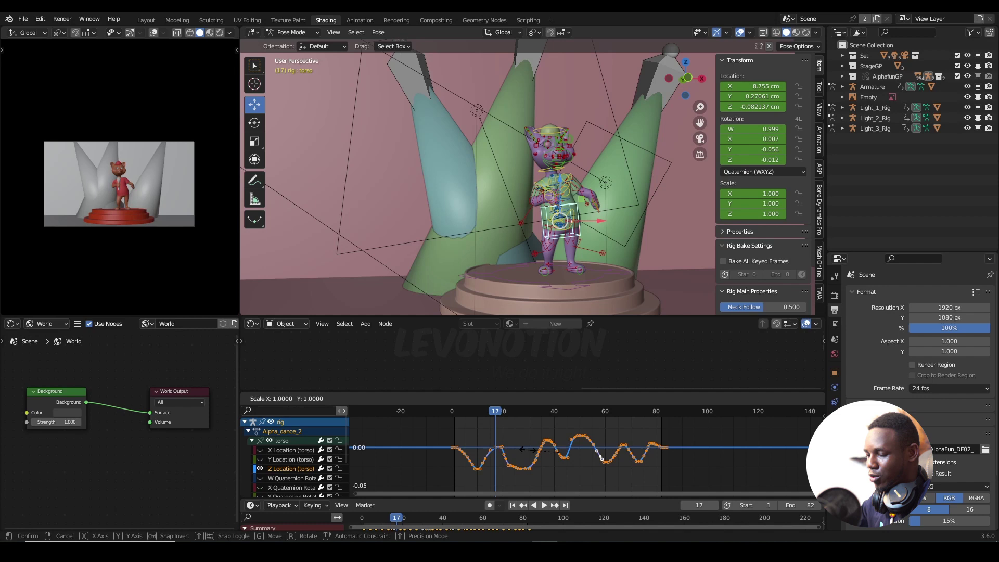
key(y)
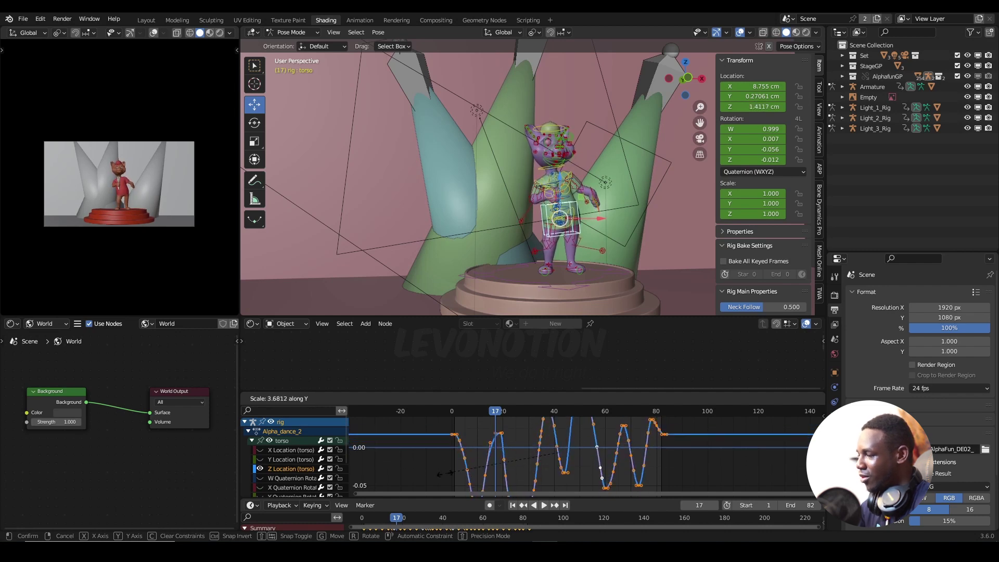
click(546, 454)
scroll(546, 453, down, 3)
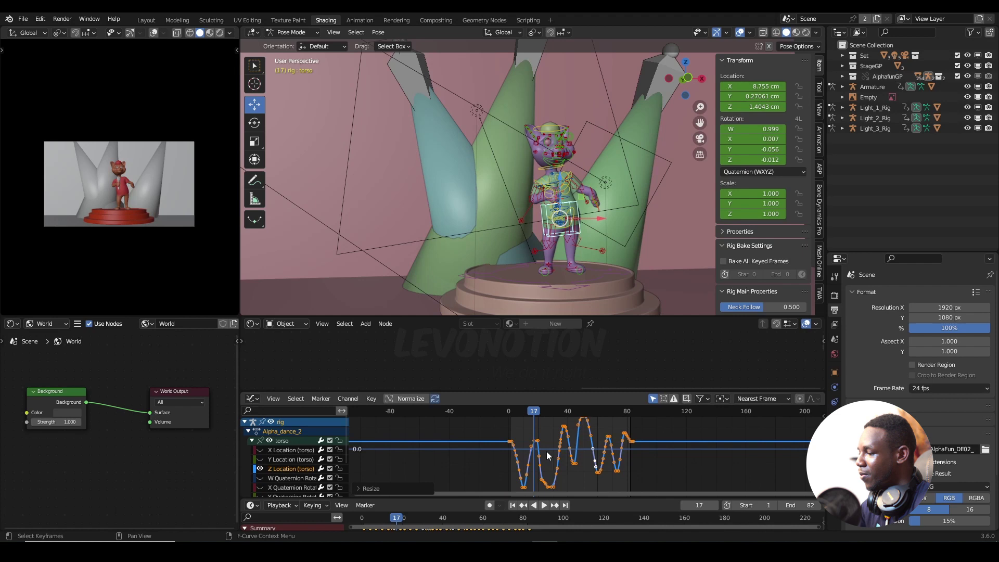
scroll(546, 432, down, 2)
click(530, 410)
key(space)
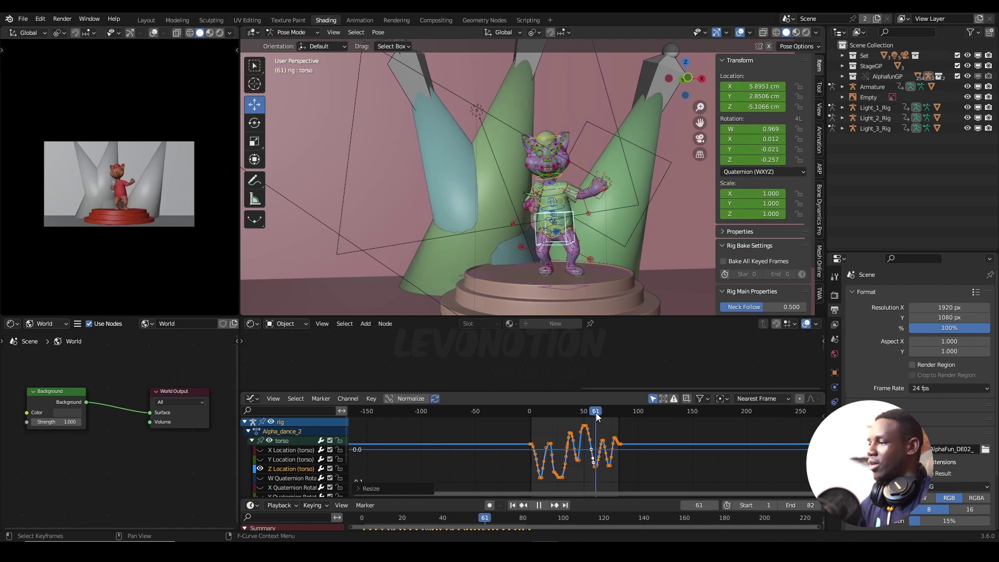
- Scrub back near the loop start and stop playback at frame 66 to review the deeper bounce
drag(604, 412, 536, 416)
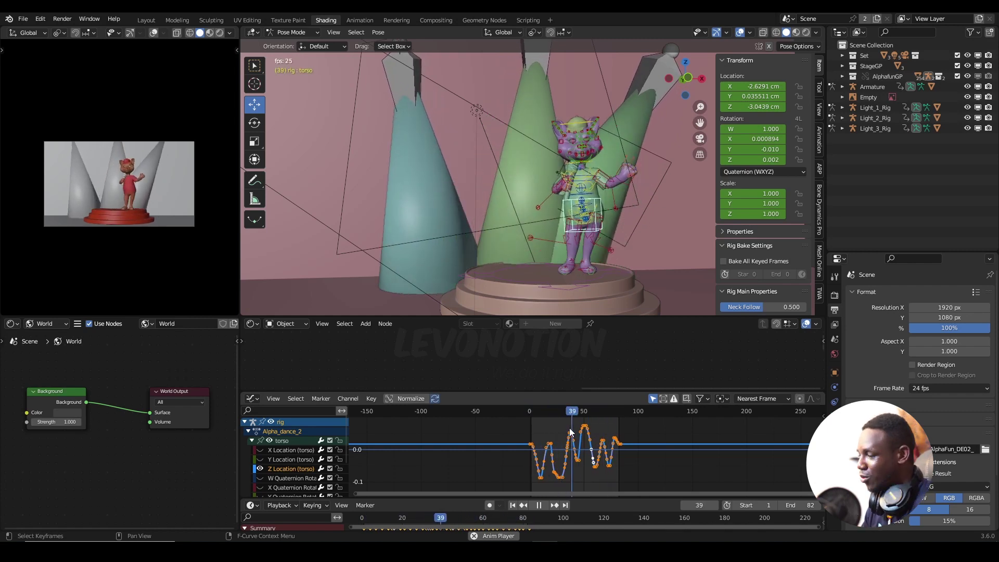
key(space)
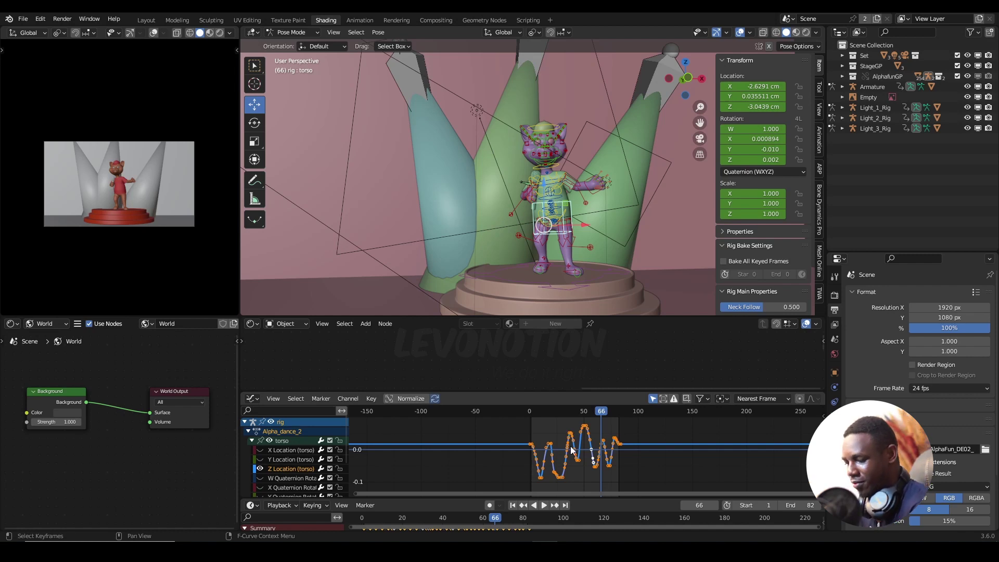
- Scale the Z Location keys down vertically, then start and cancel a second vertical scale
key(s)
key(y)
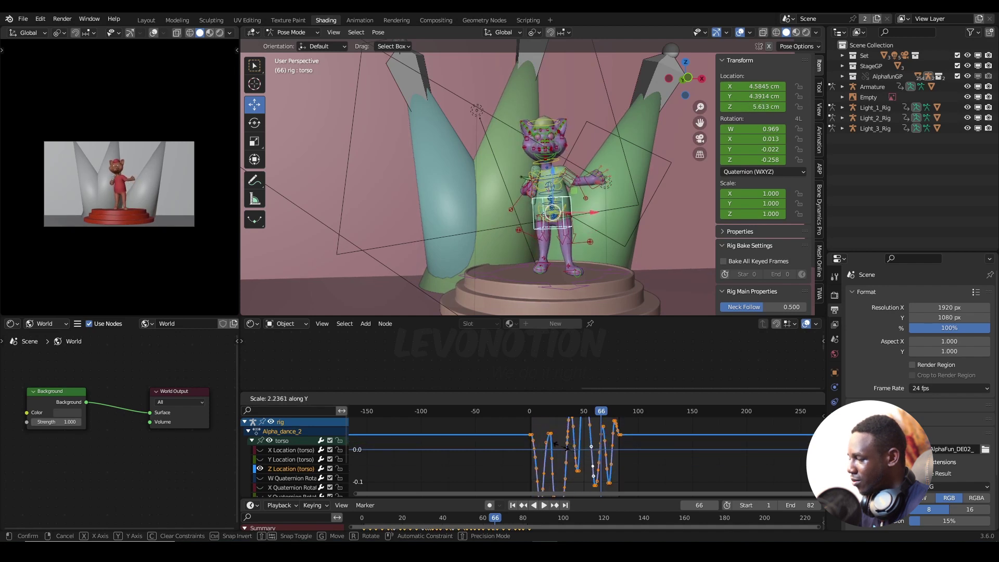
click(583, 448)
key(s)
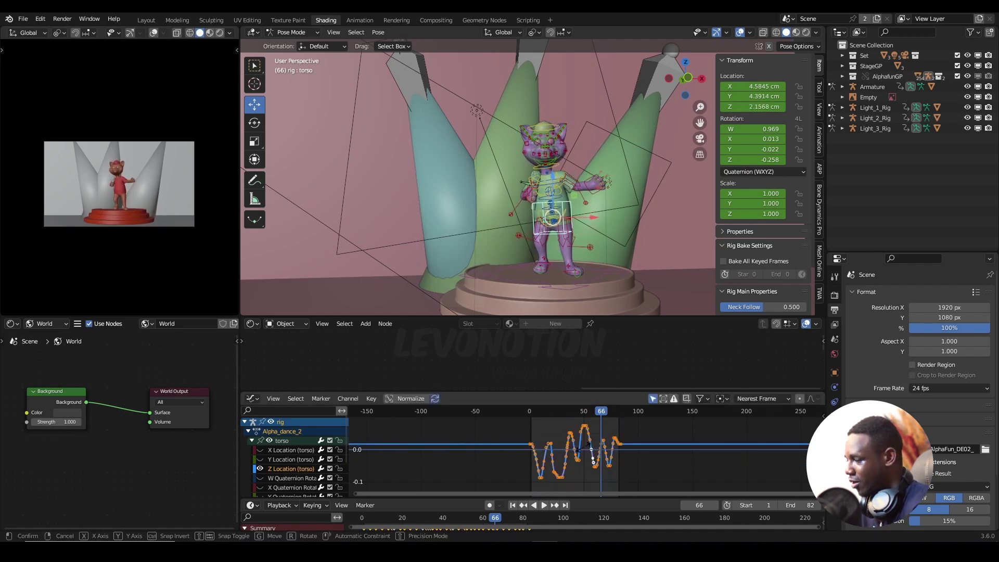
key(y)
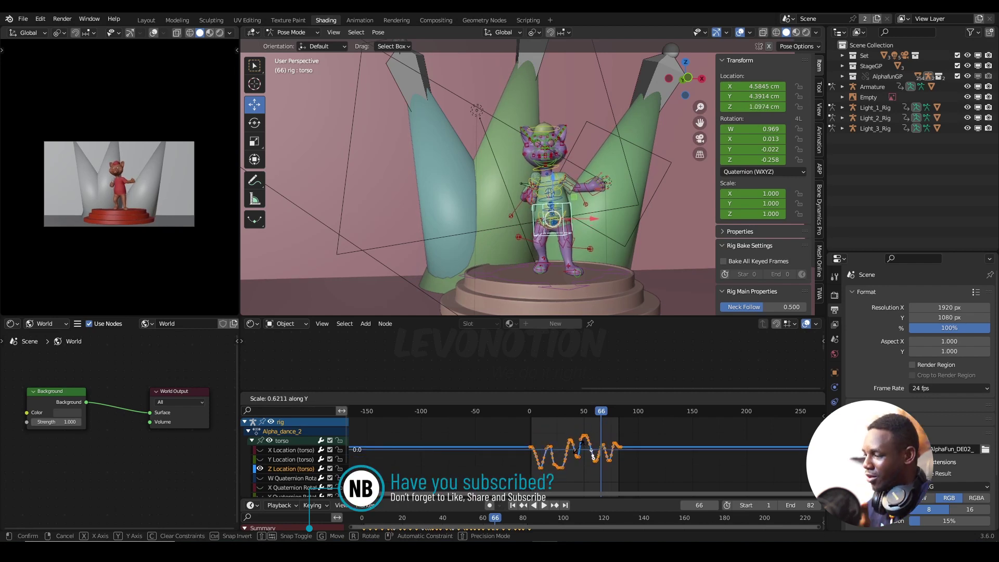
key(Escape)
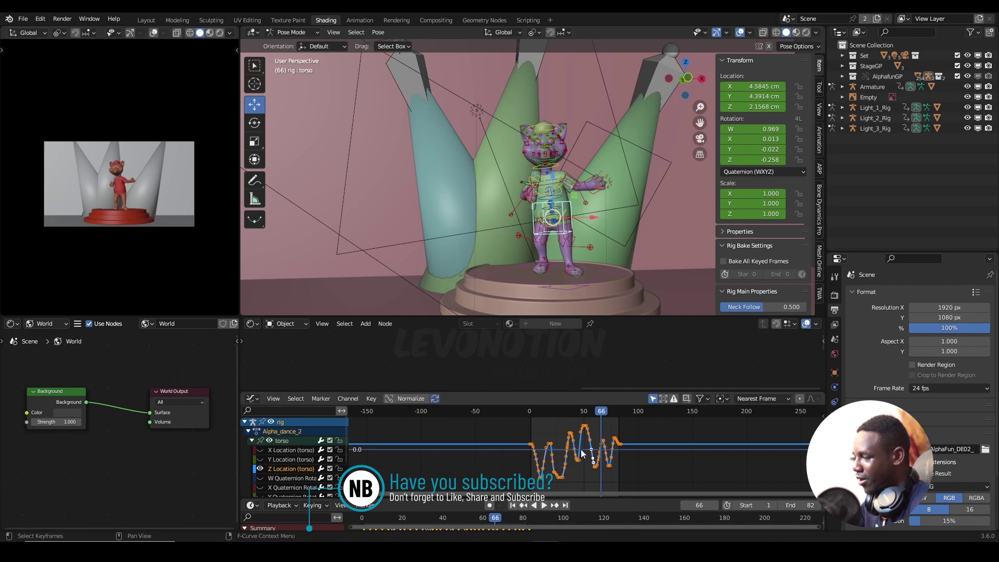
- Rescale the keys vertically to a nearly flat line and replay the loop from the first frame
scroll(586, 454, up, 5)
scroll(587, 446, up, 2)
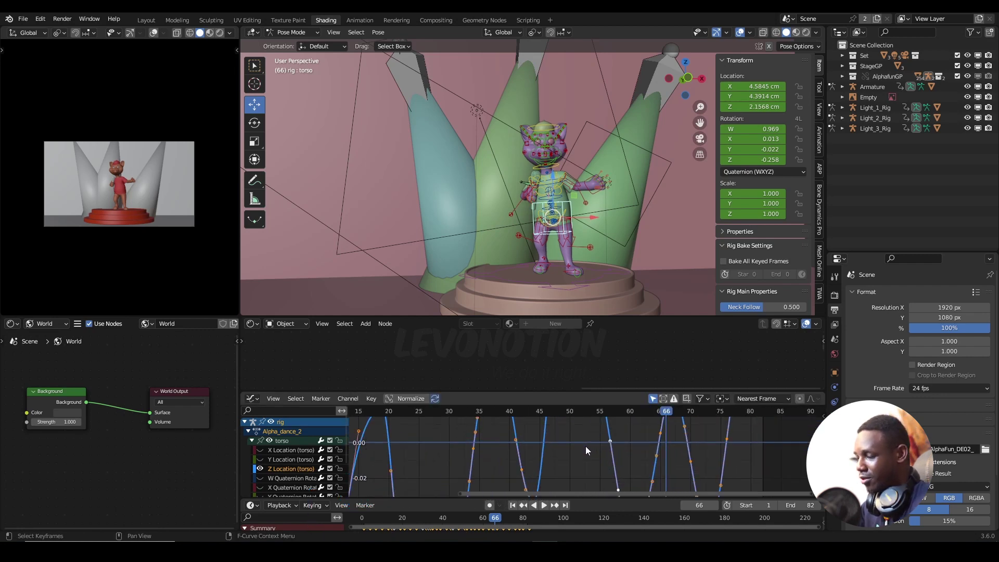
key(s)
key(y)
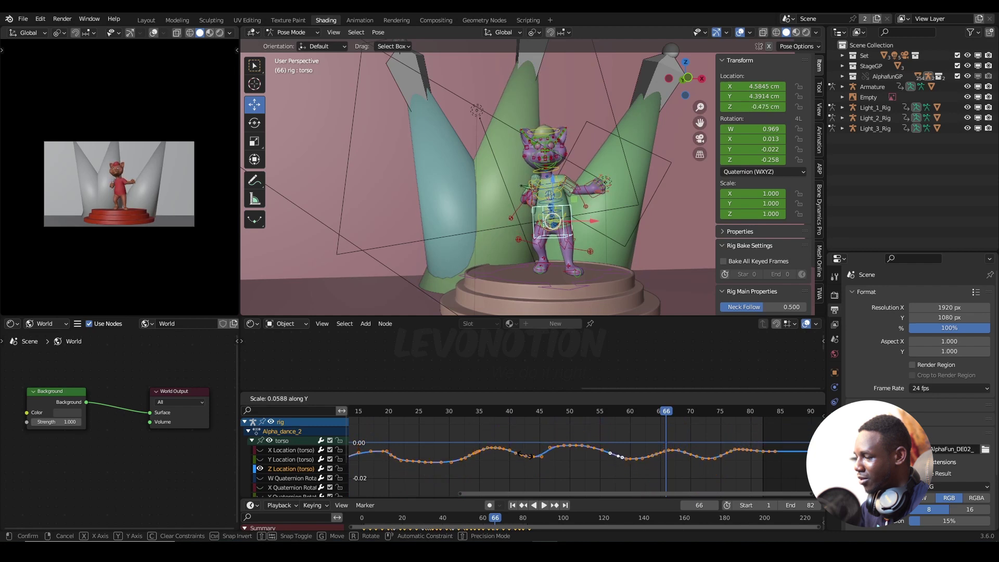
click(531, 461)
scroll(531, 461, down, 5)
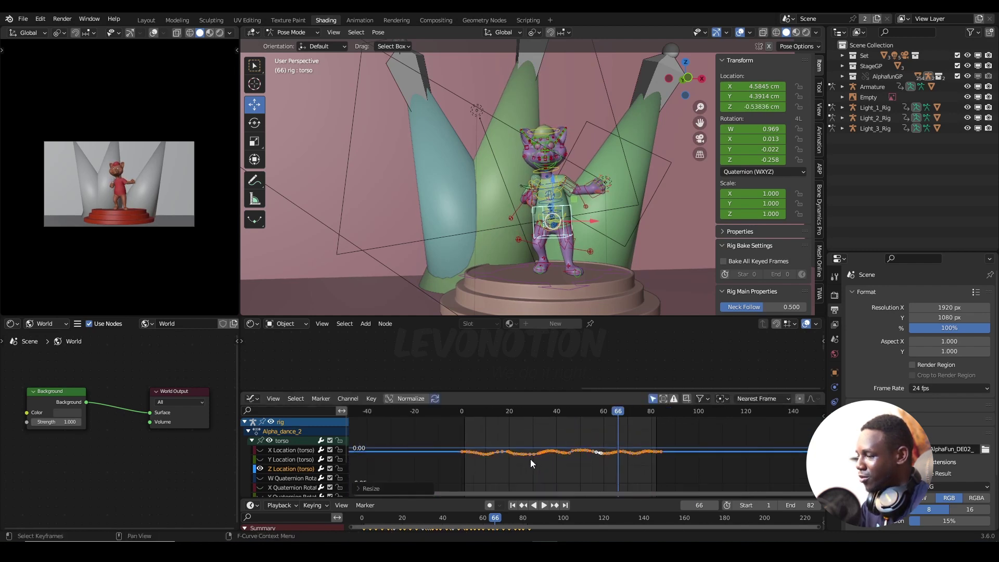
scroll(529, 459, down, 2)
key(shift+Left)
key(space)
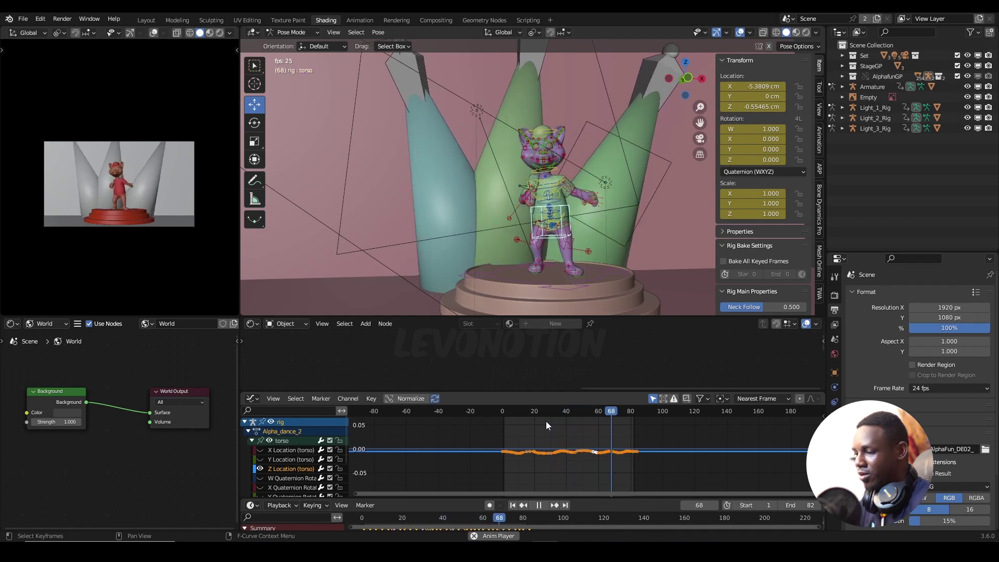
- Move the torso Z Location keyframes vertically so the curve sits lower, then preview the loop
key(space)
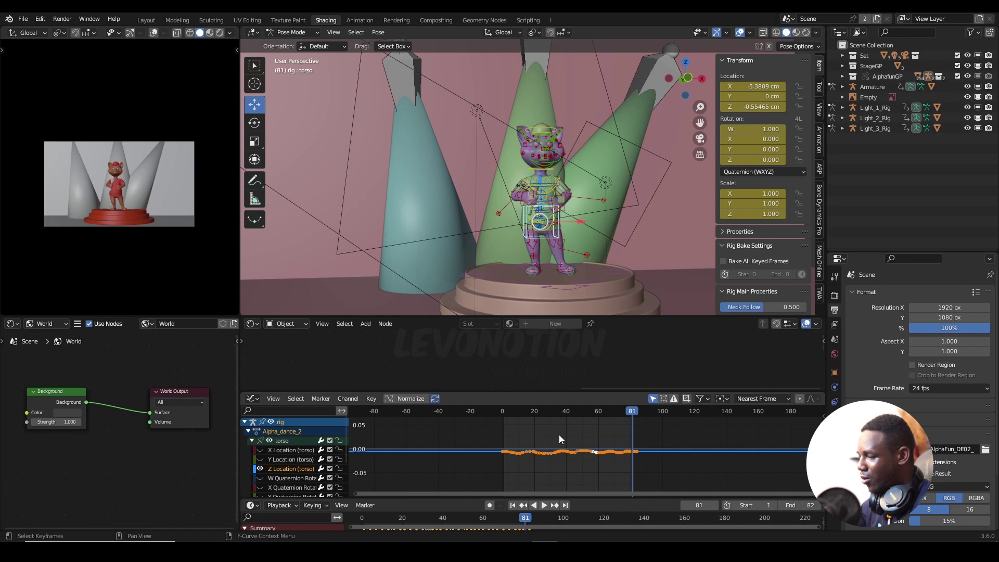
scroll(578, 454, down, 4)
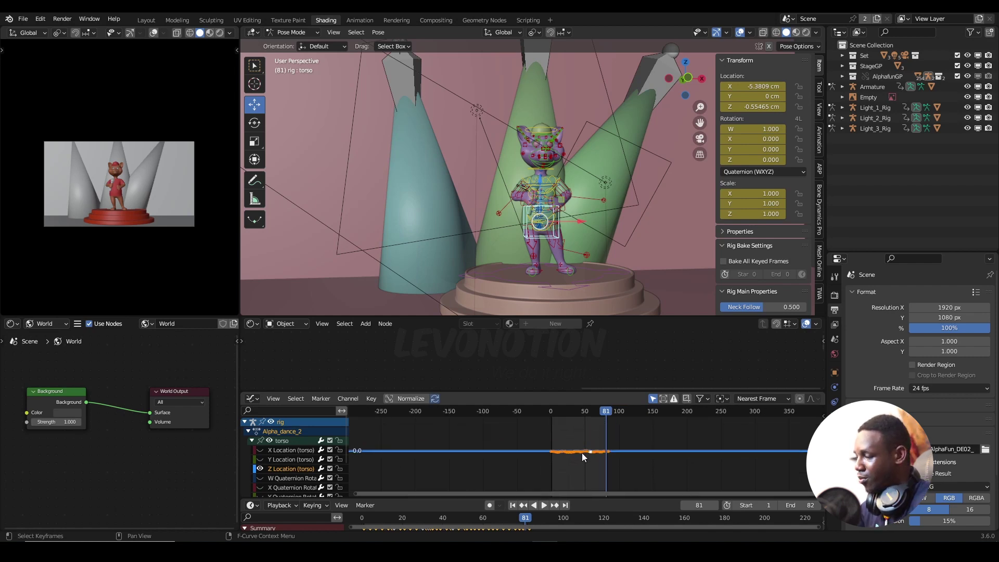
key(g)
key(y)
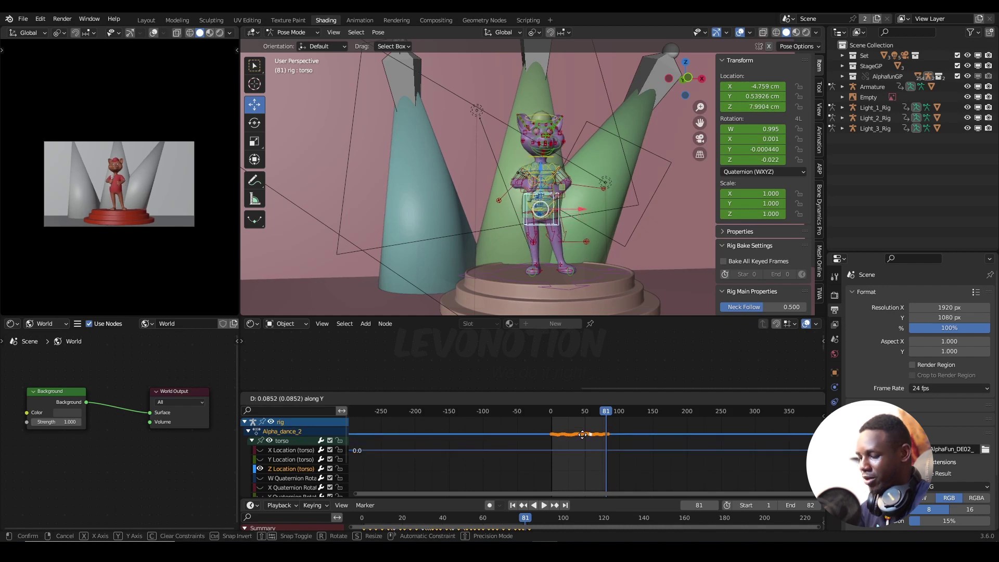
click(584, 438)
key(g)
key(y)
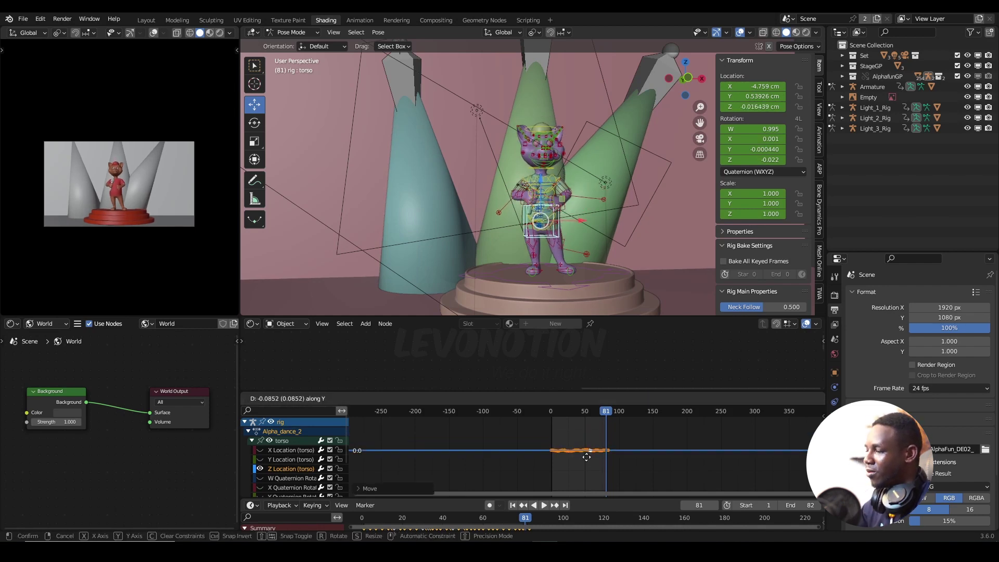
click(580, 473)
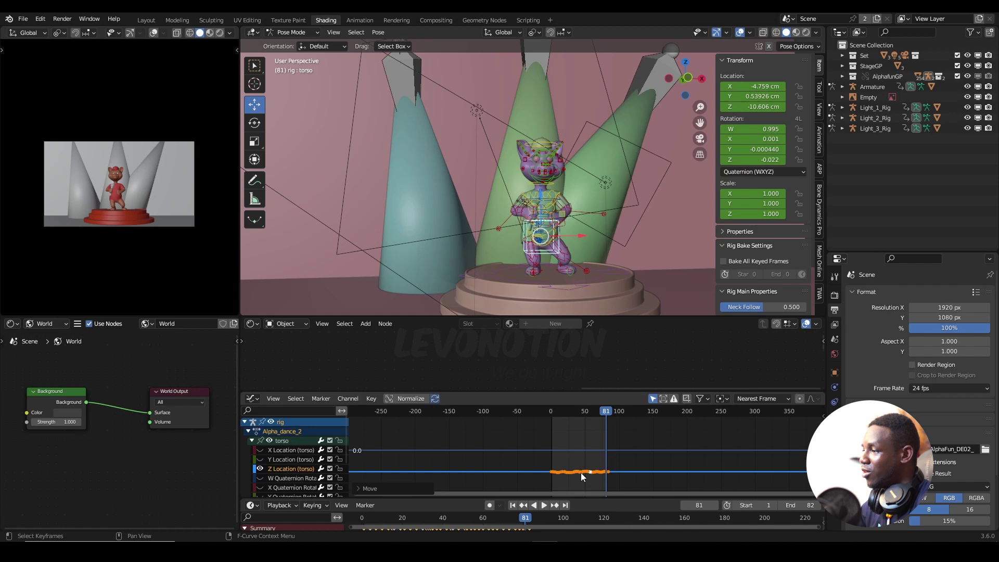
key(space)
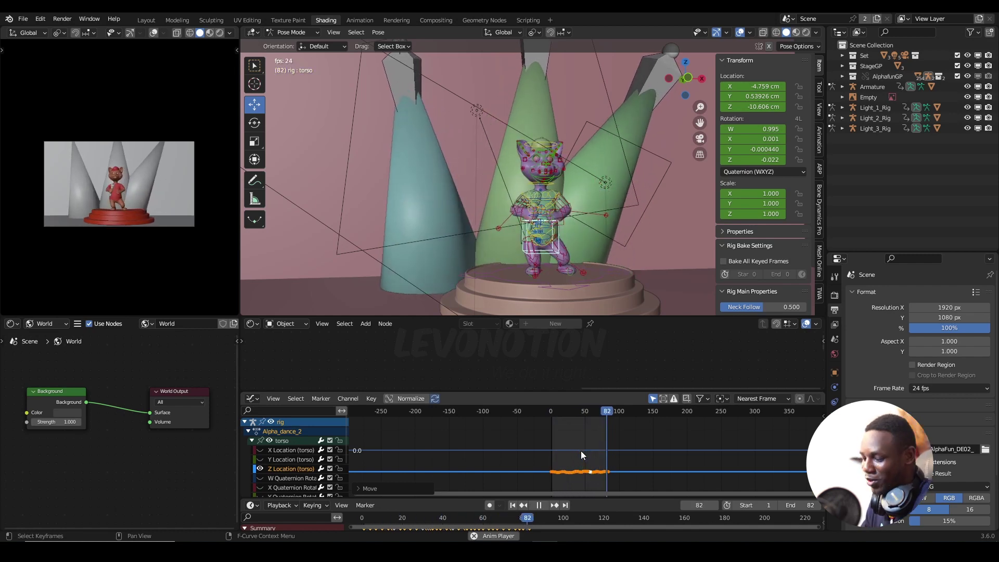
- Scale the torso keys vertically into a slightly taller wave and replay the dance loop
key(space)
key(s)
key(y)
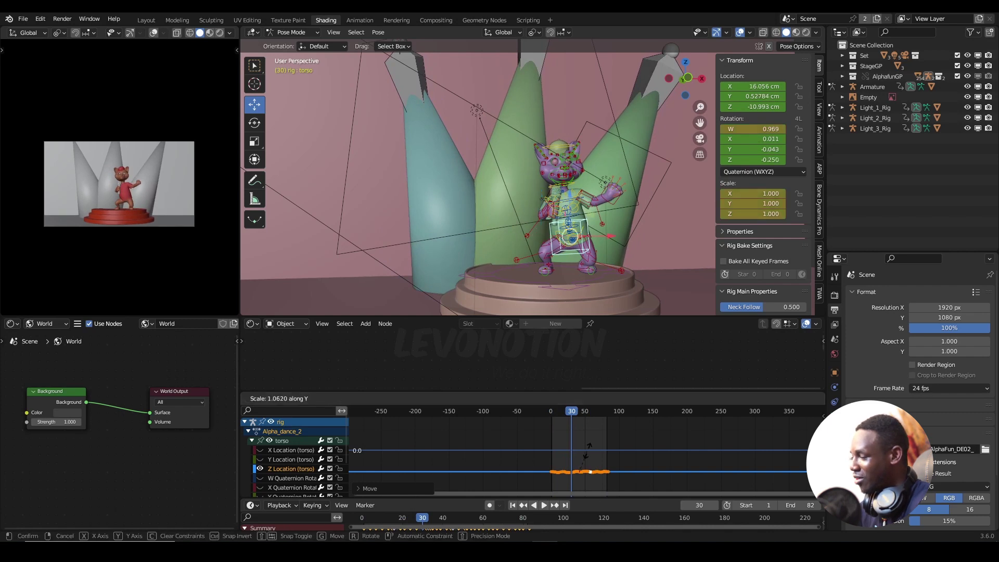
click(633, 439)
key(space)
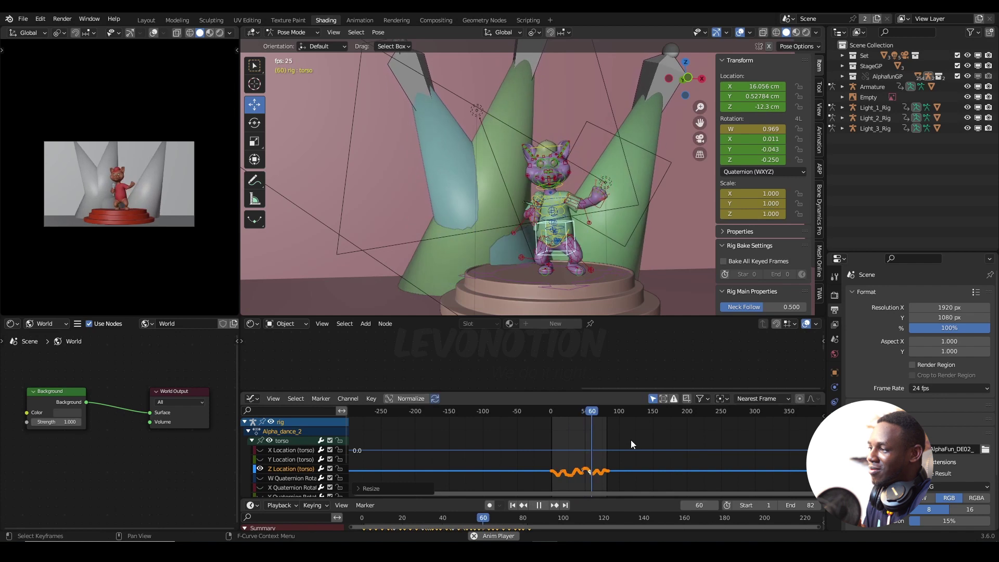